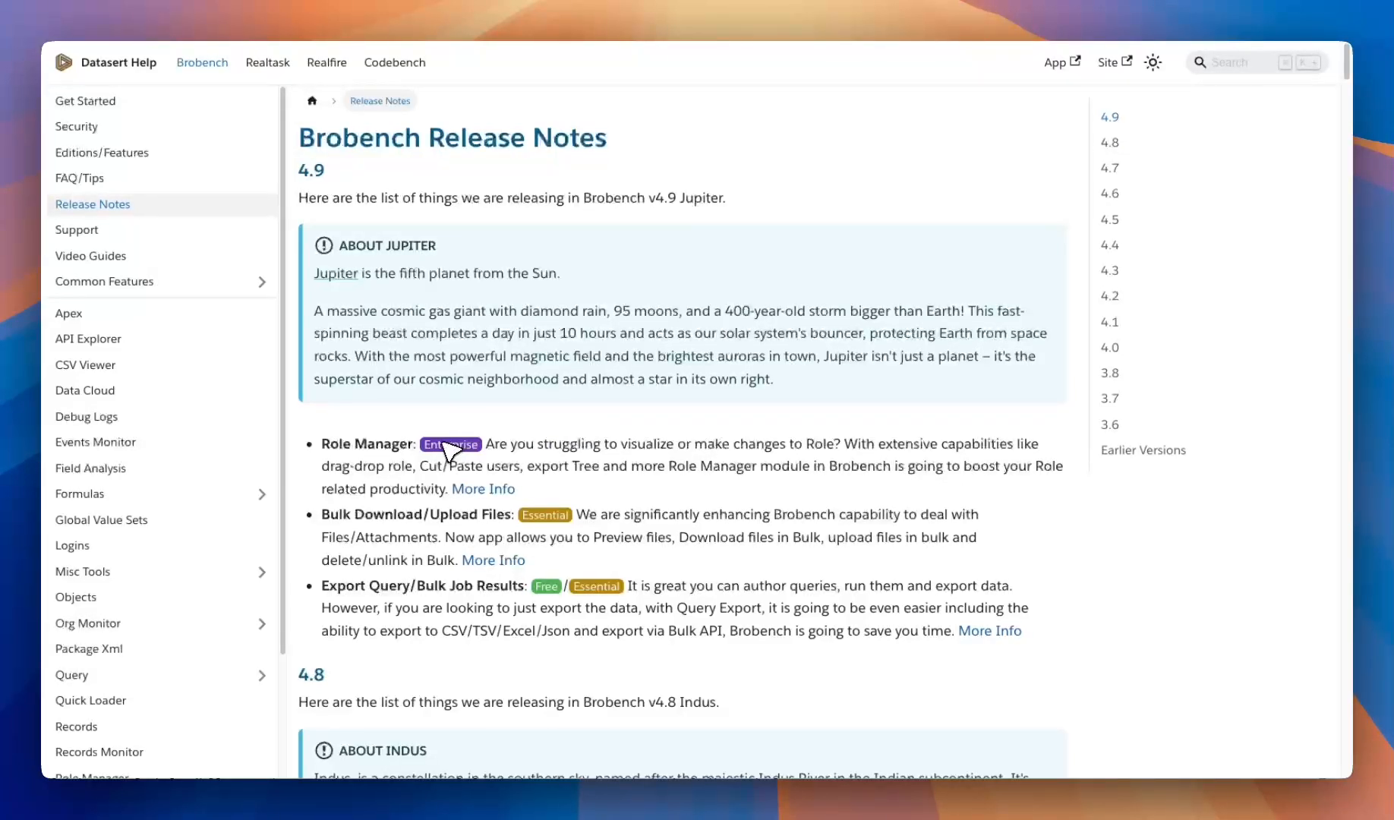
- Switch to Brobench, open the Role Manager module, and acknowledge the role change considerations
left_click(1017, 4)
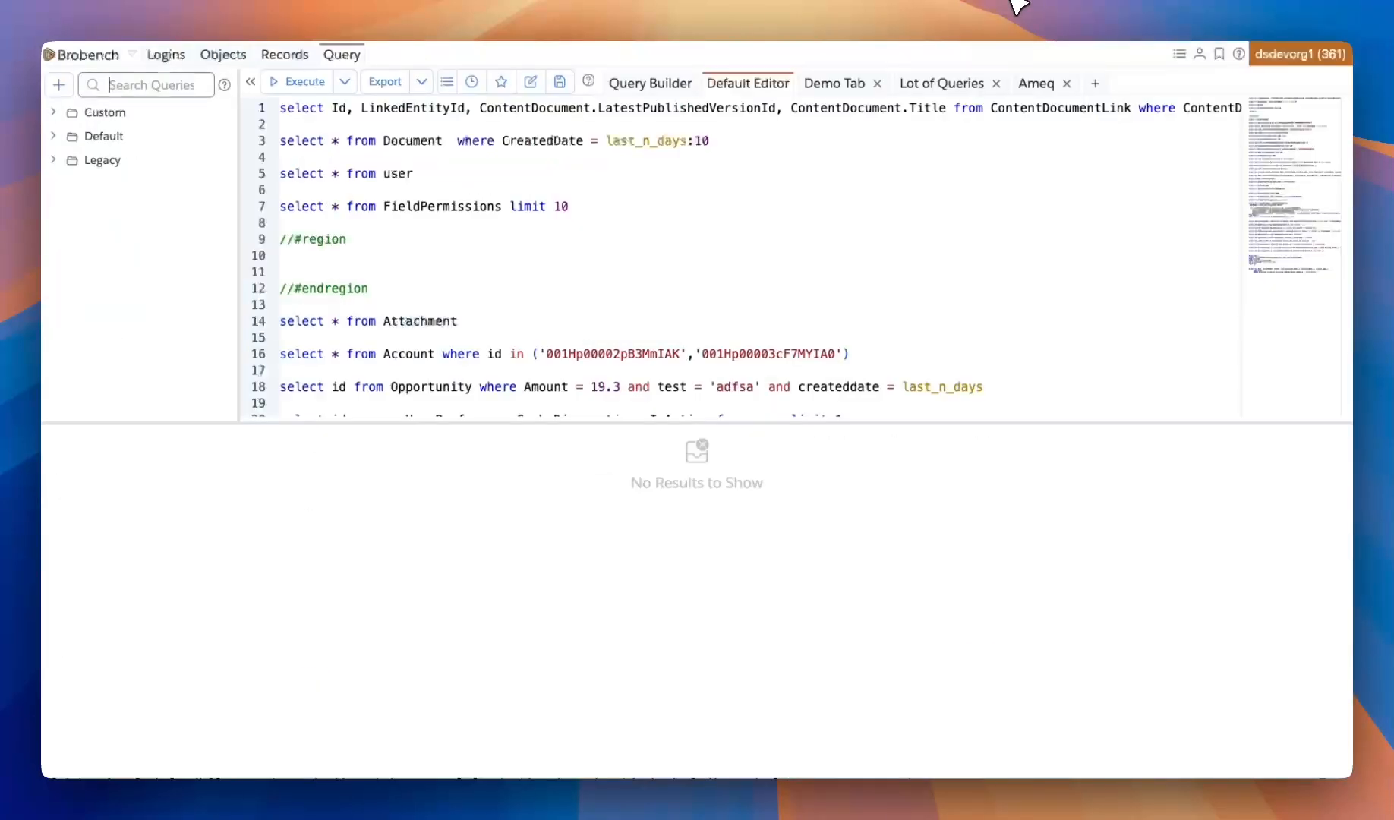
left_click(118, 67)
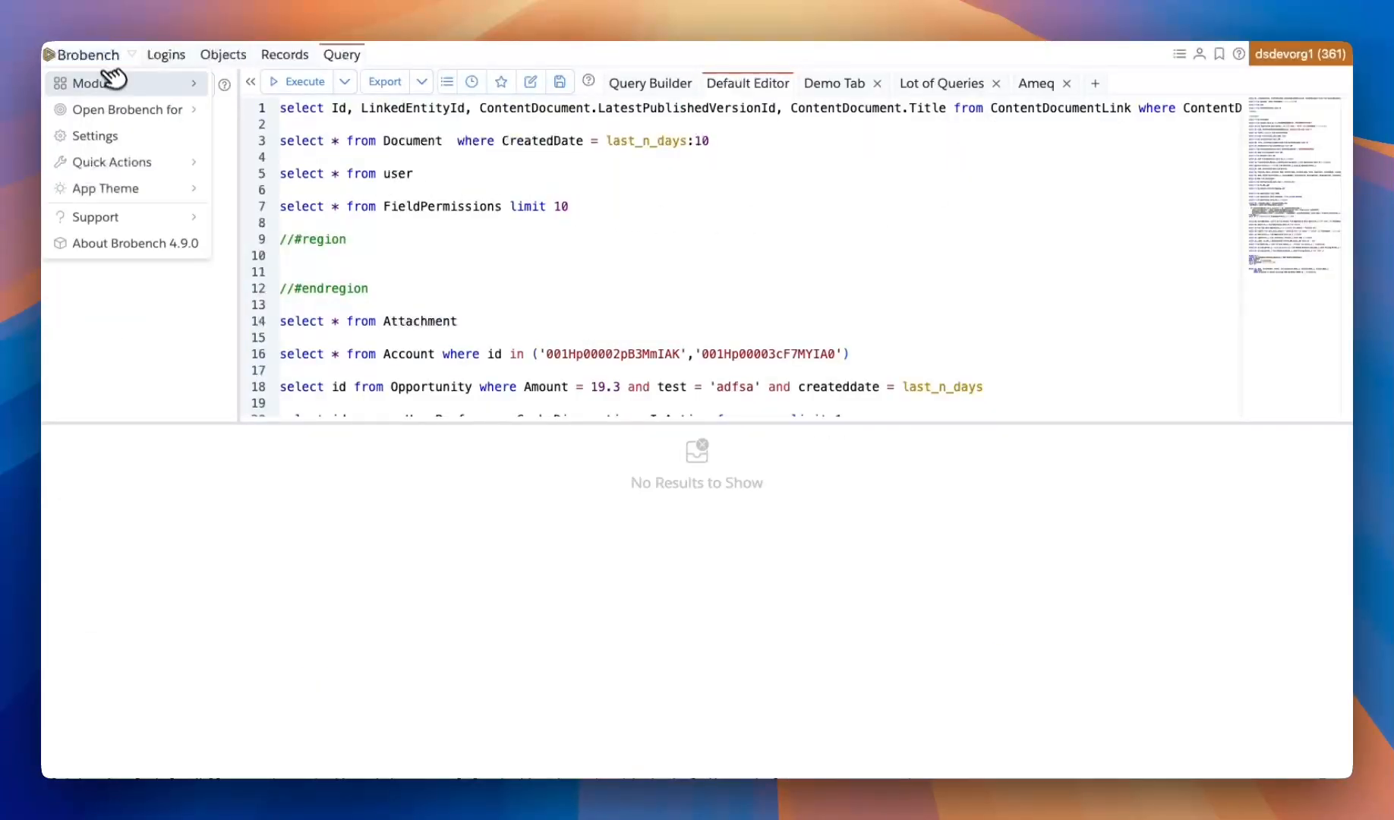
mouse_move(114, 83)
scroll(349, 276, "down", 3)
scroll(349, 276, "down", 2)
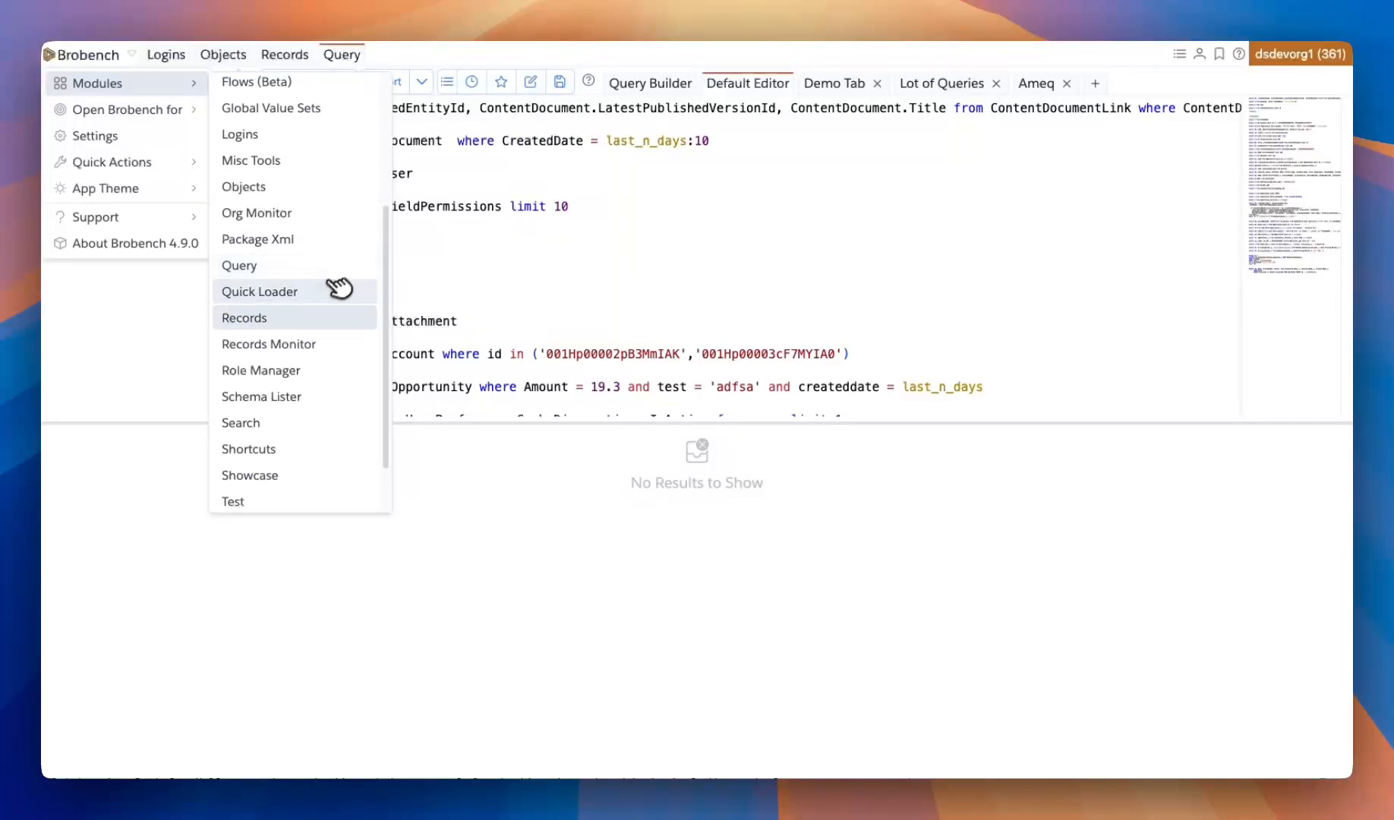
left_click(286, 367)
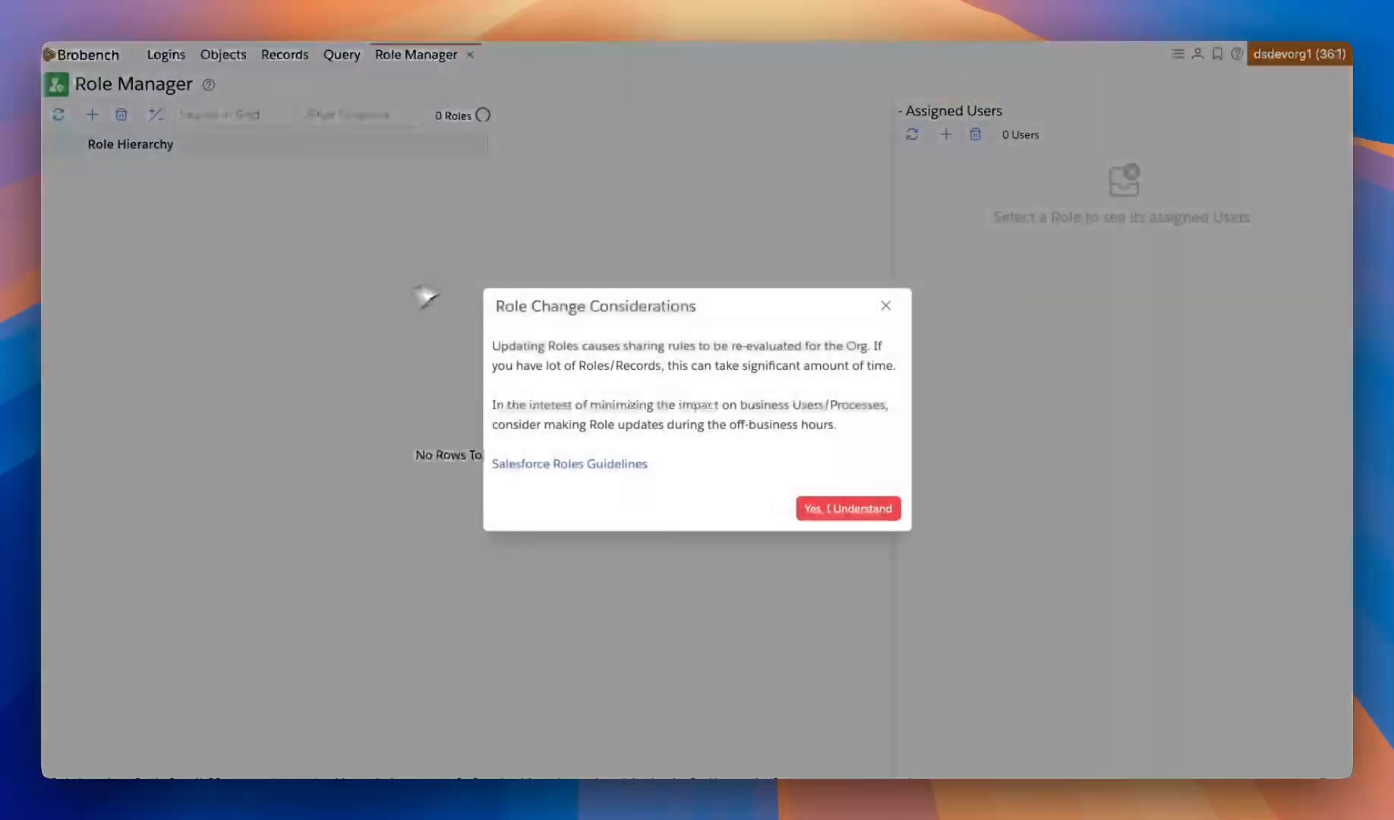
left_click(847, 508)
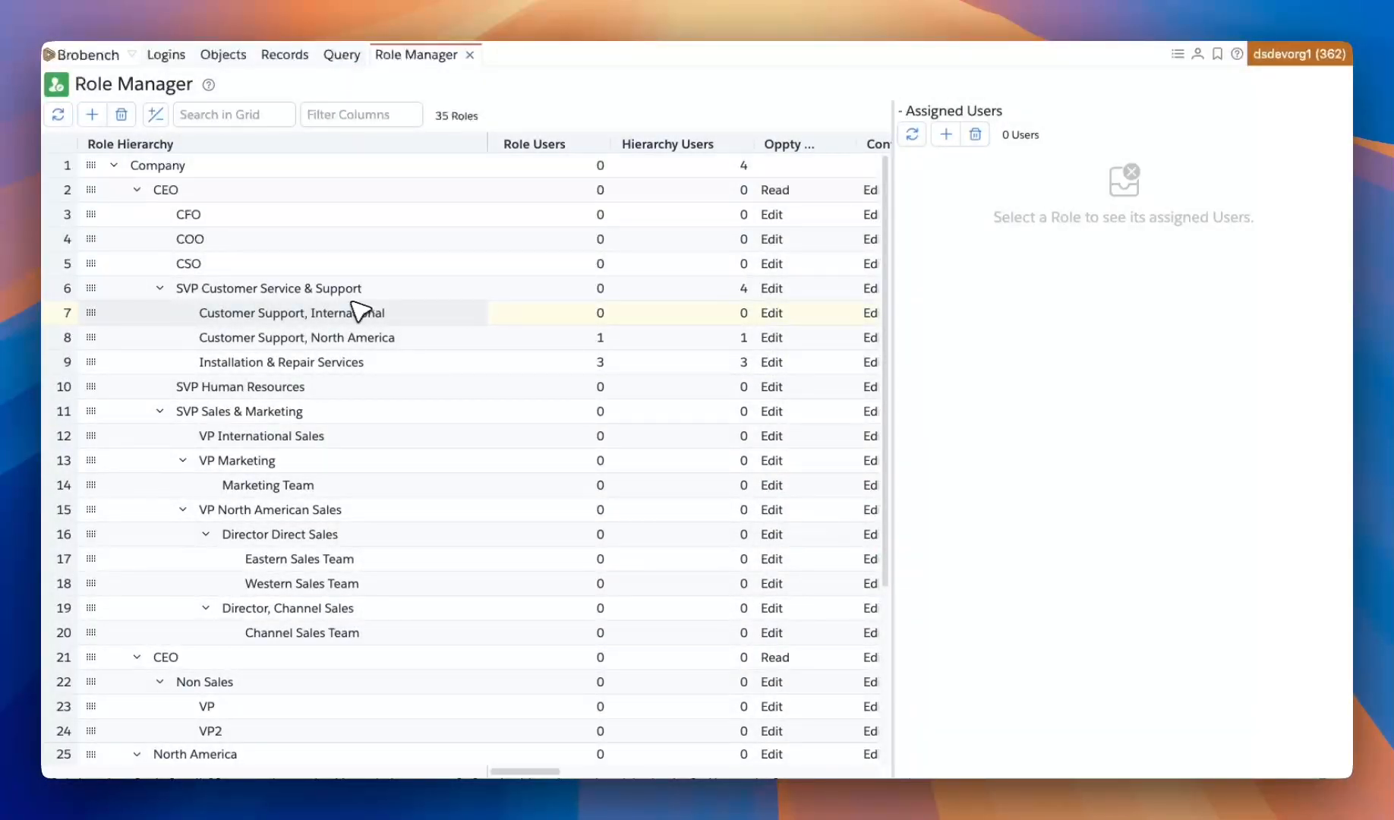
right_click(285, 174)
key("Escape")
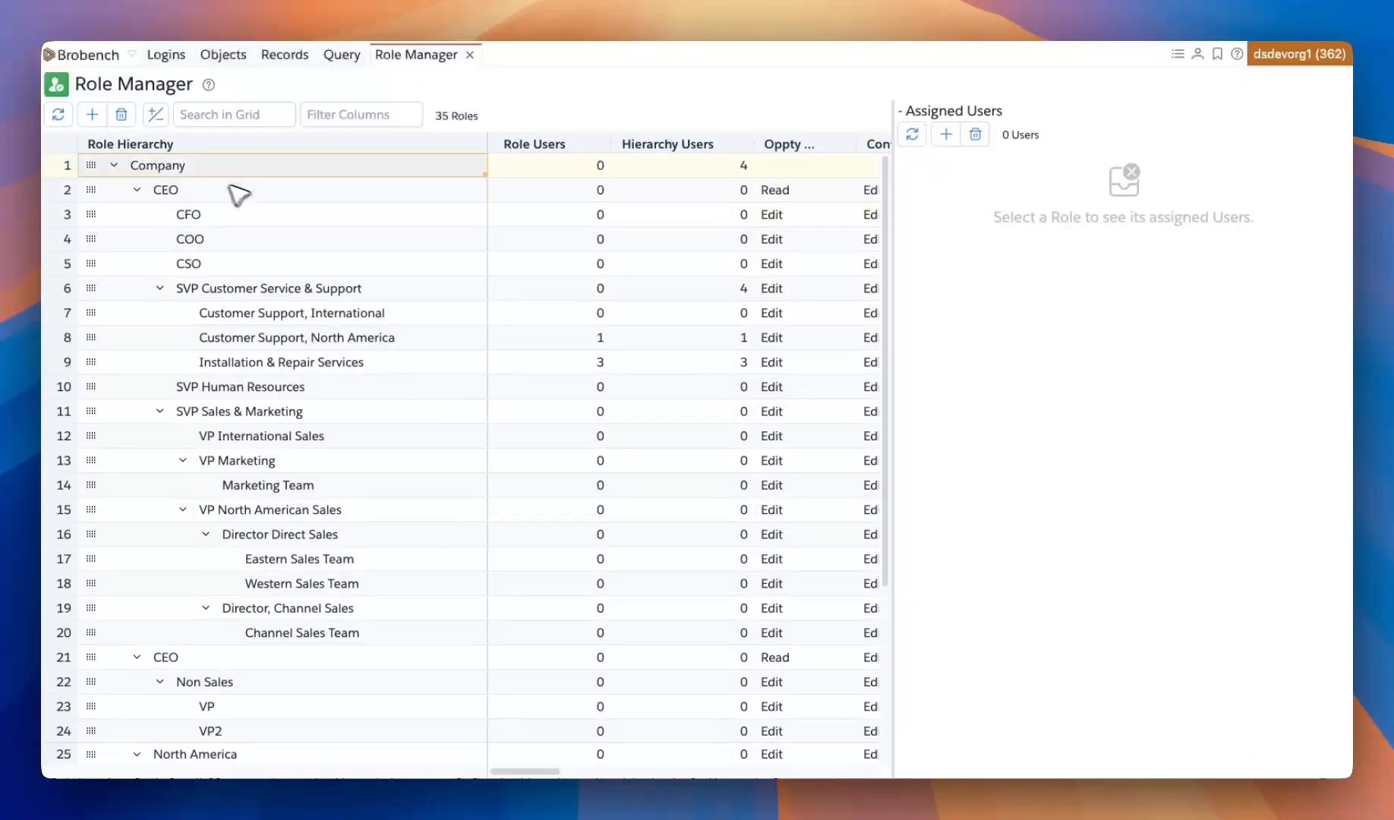
left_click(154, 115)
left_click(156, 116)
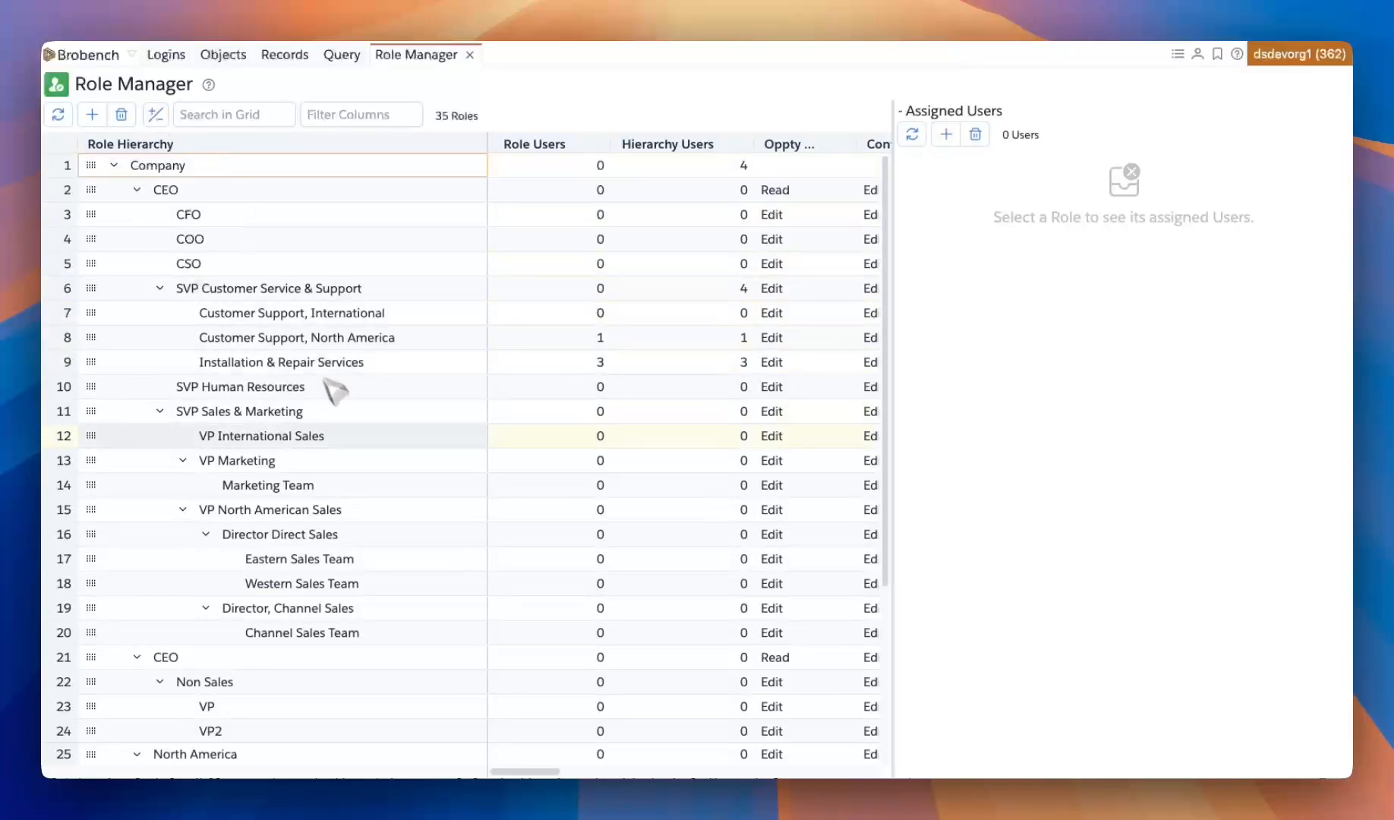
- Examine the Add Multiple option for creating roles under CFO, and close the new role form without saving
left_click(399, 218)
right_click(363, 218)
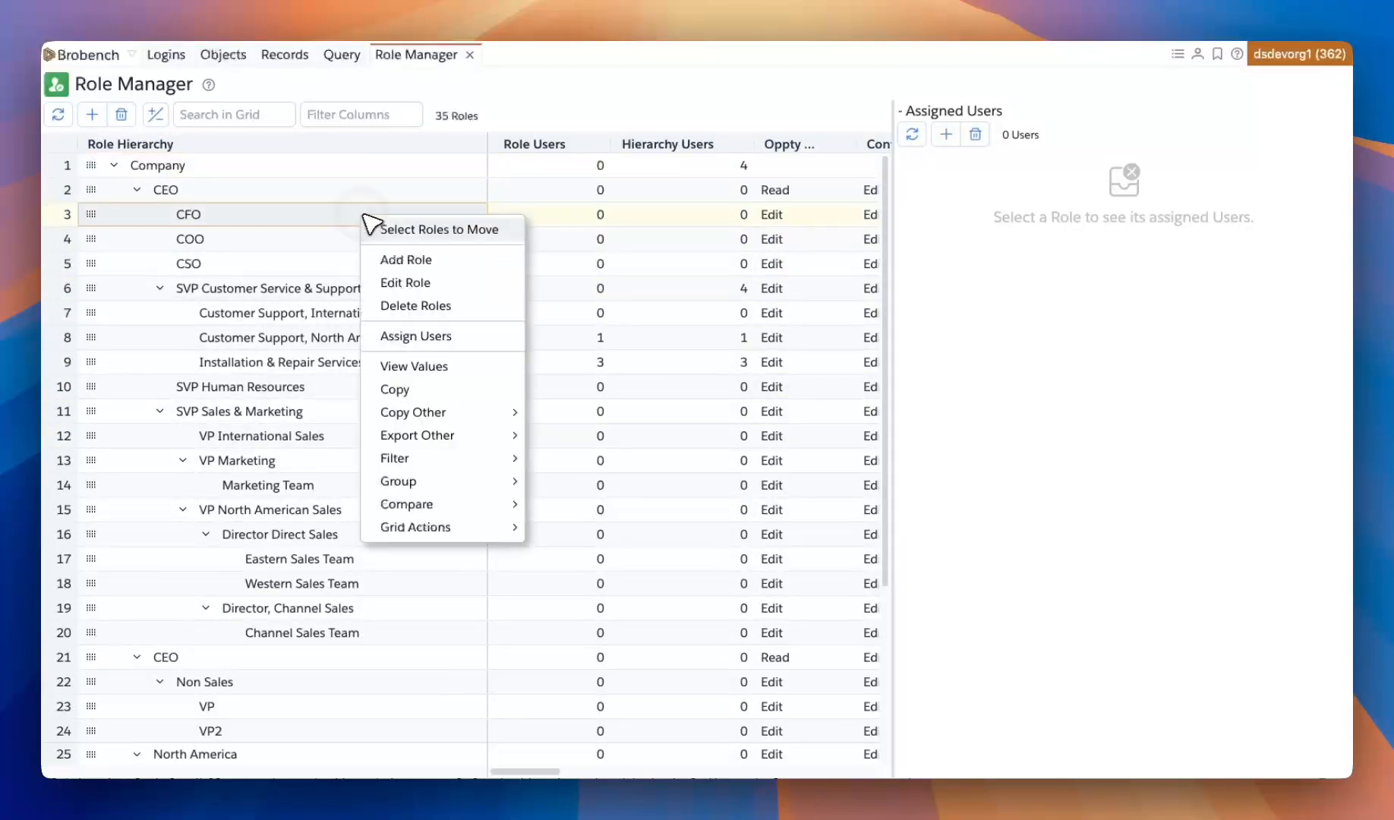
left_click(93, 116)
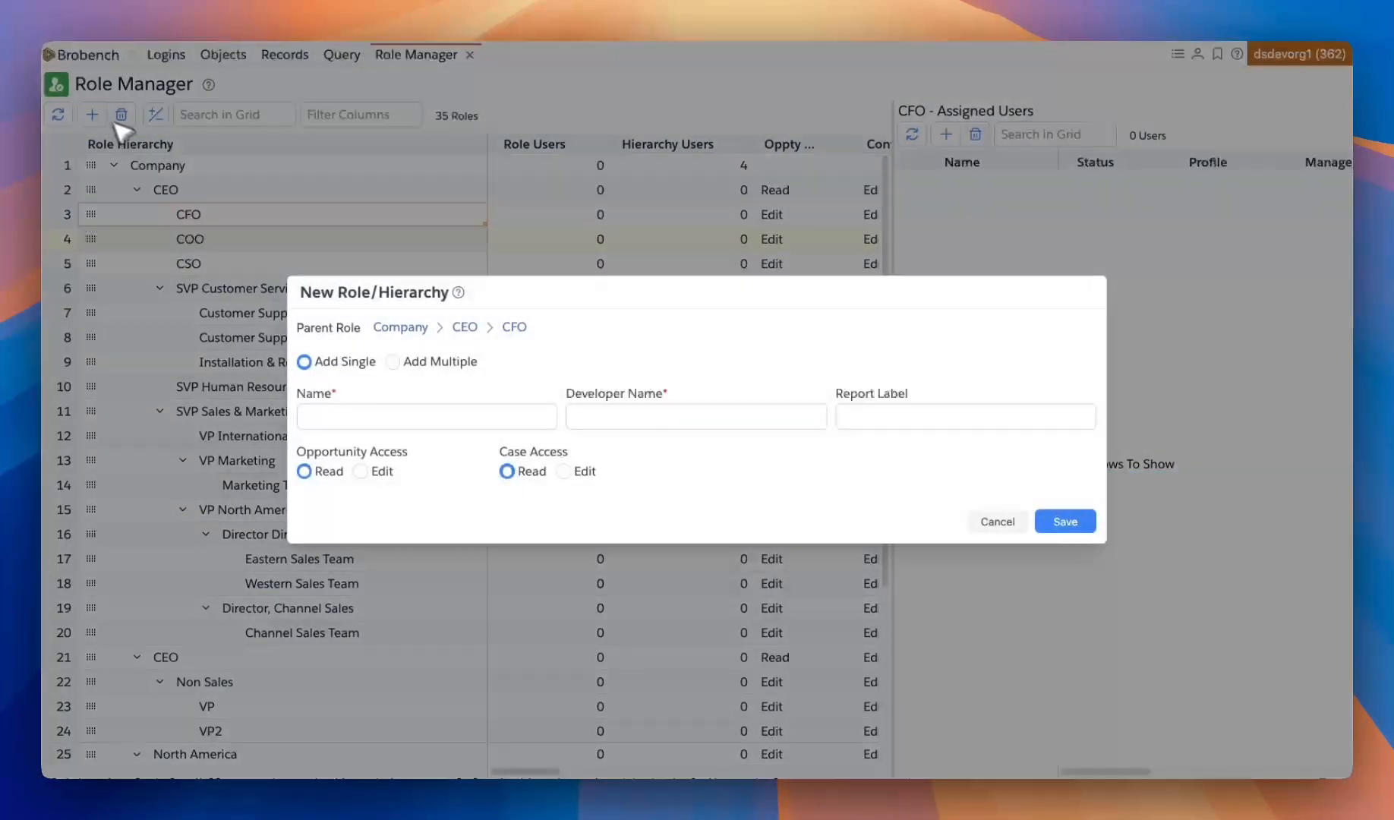
left_click(445, 363)
left_click(416, 404)
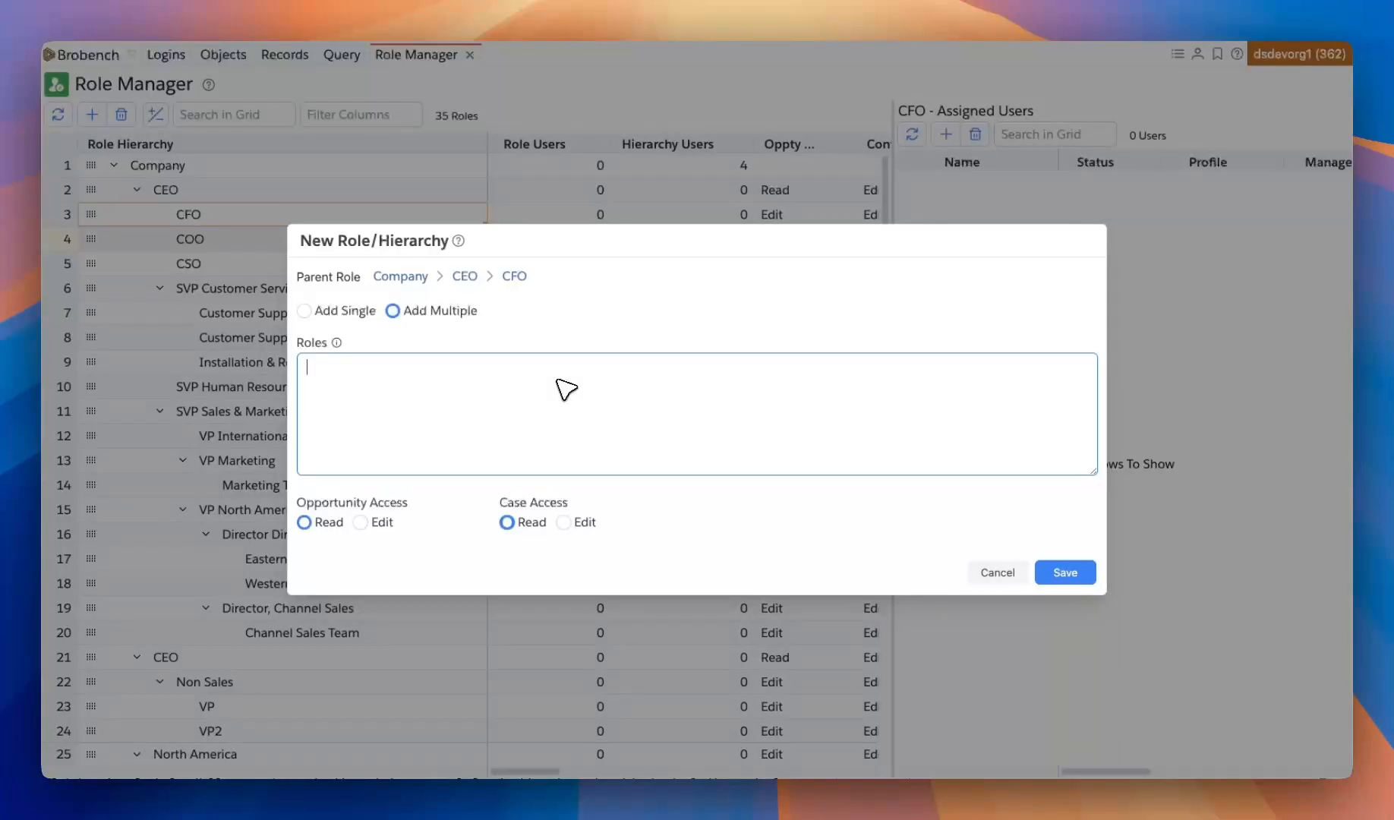
left_click(1008, 577)
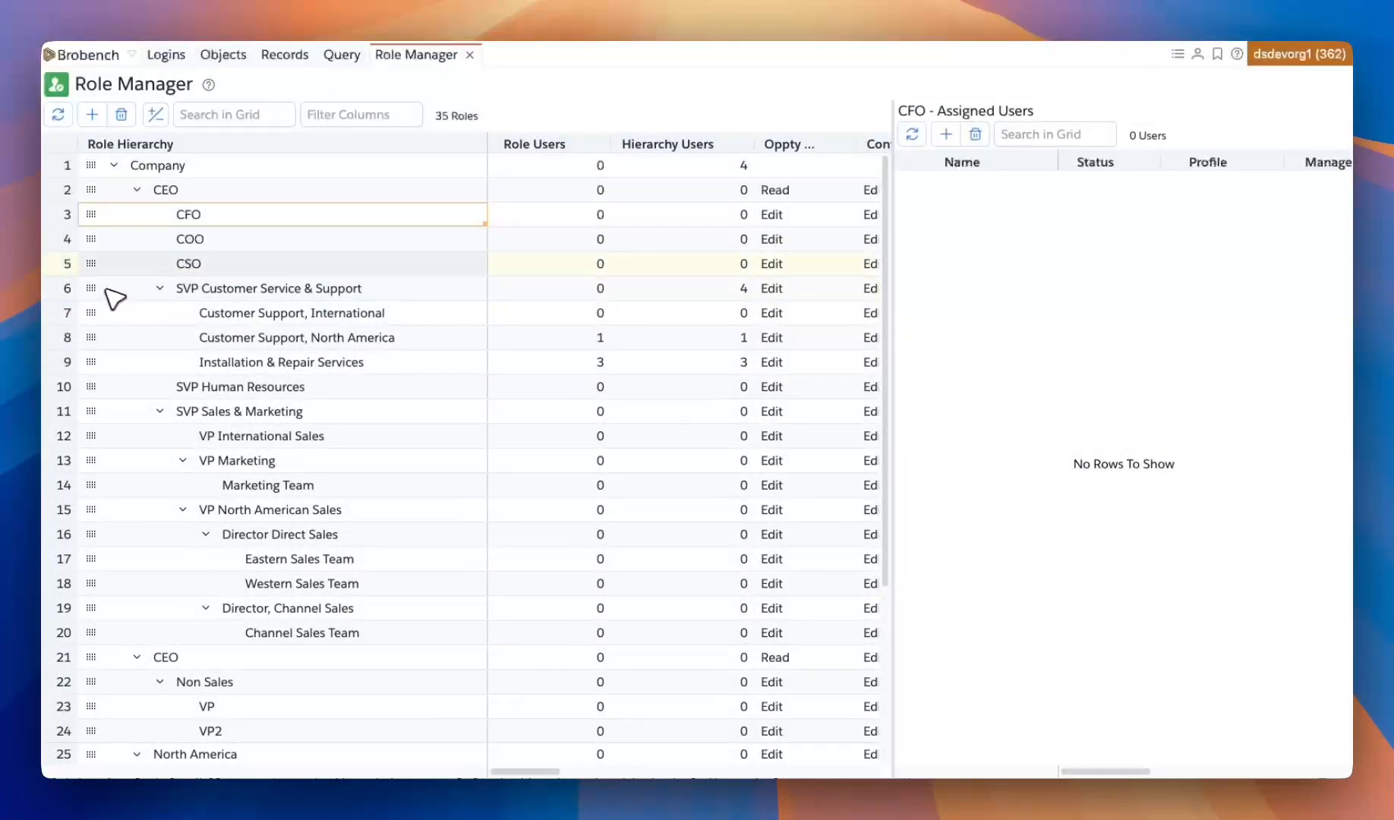
- Try to move the CSO role to become a child of CFO
left_click_drag(97, 267, 196, 220)
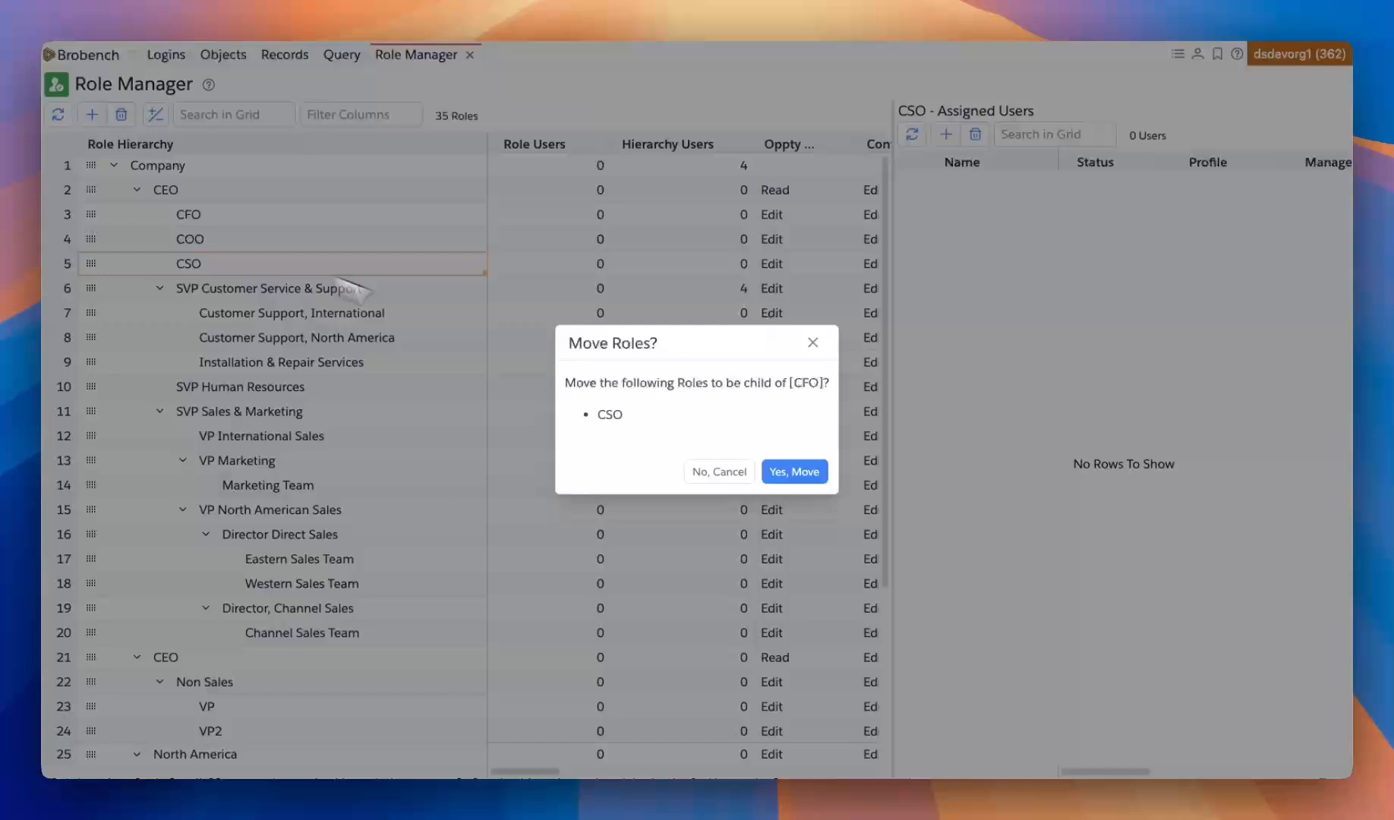
left_click(733, 468)
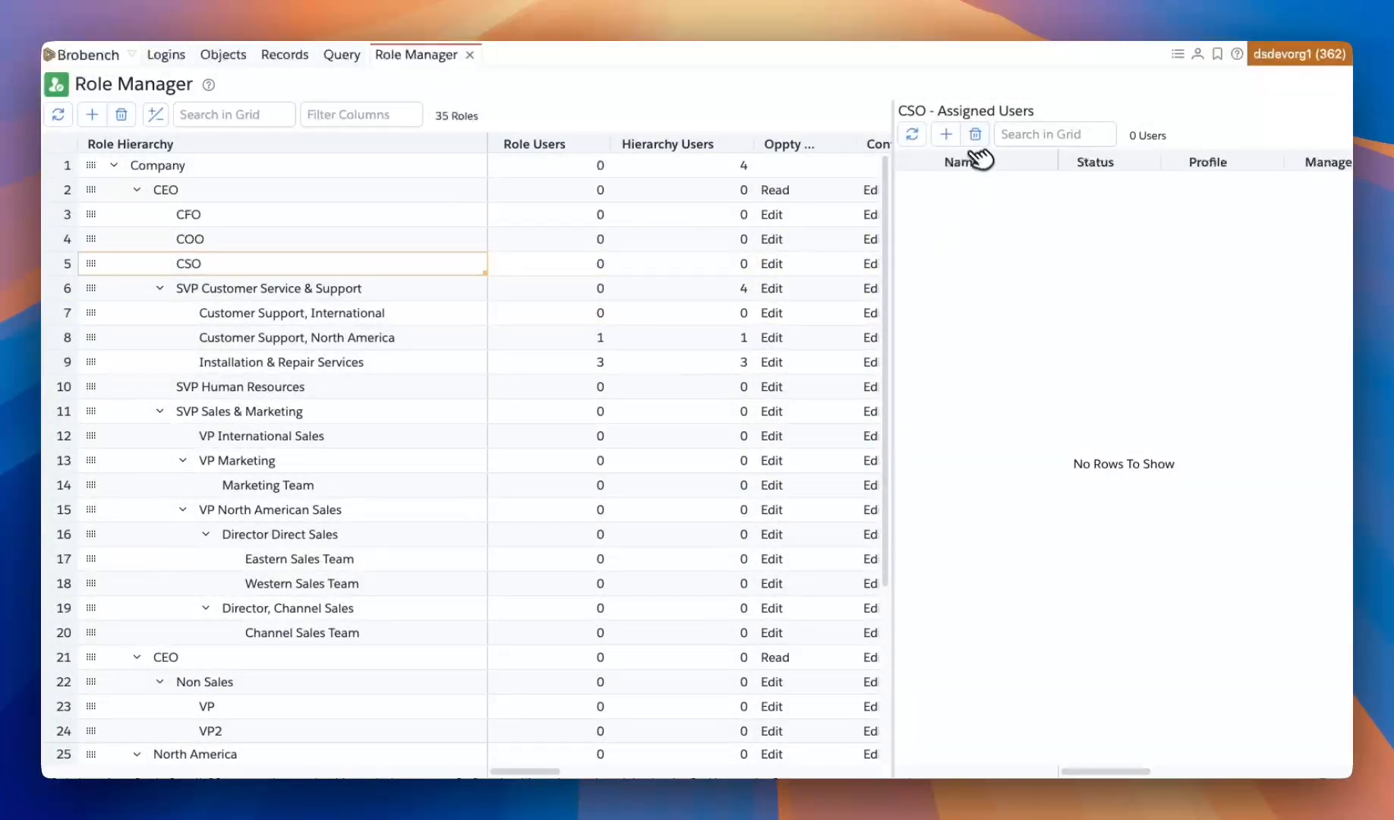
- Examine all users available for assignment to CSO, including already assigned ones, and view the users assigned to Installation & Repair Services
left_click(945, 134)
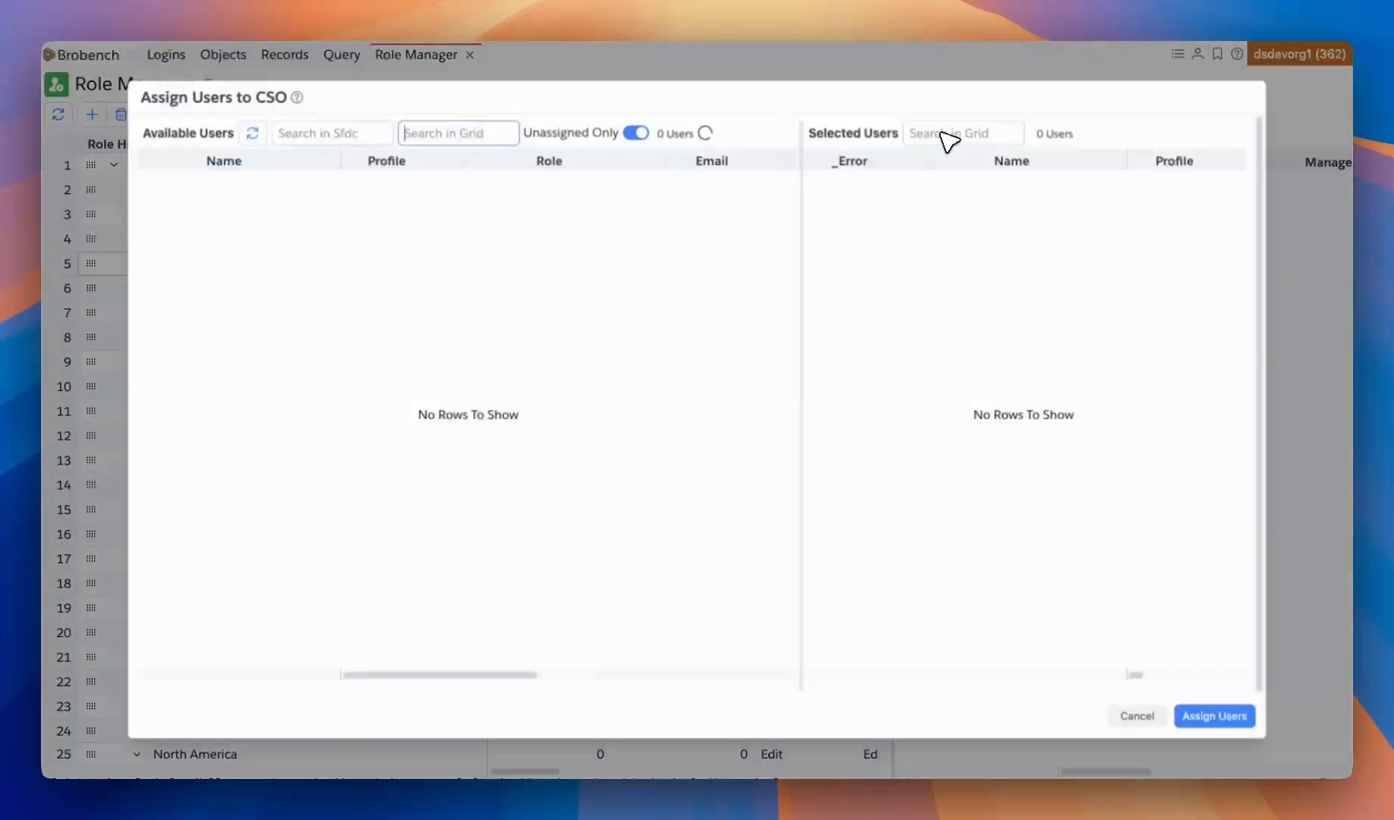
left_click(634, 131)
left_click_drag(438, 215, 444, 238)
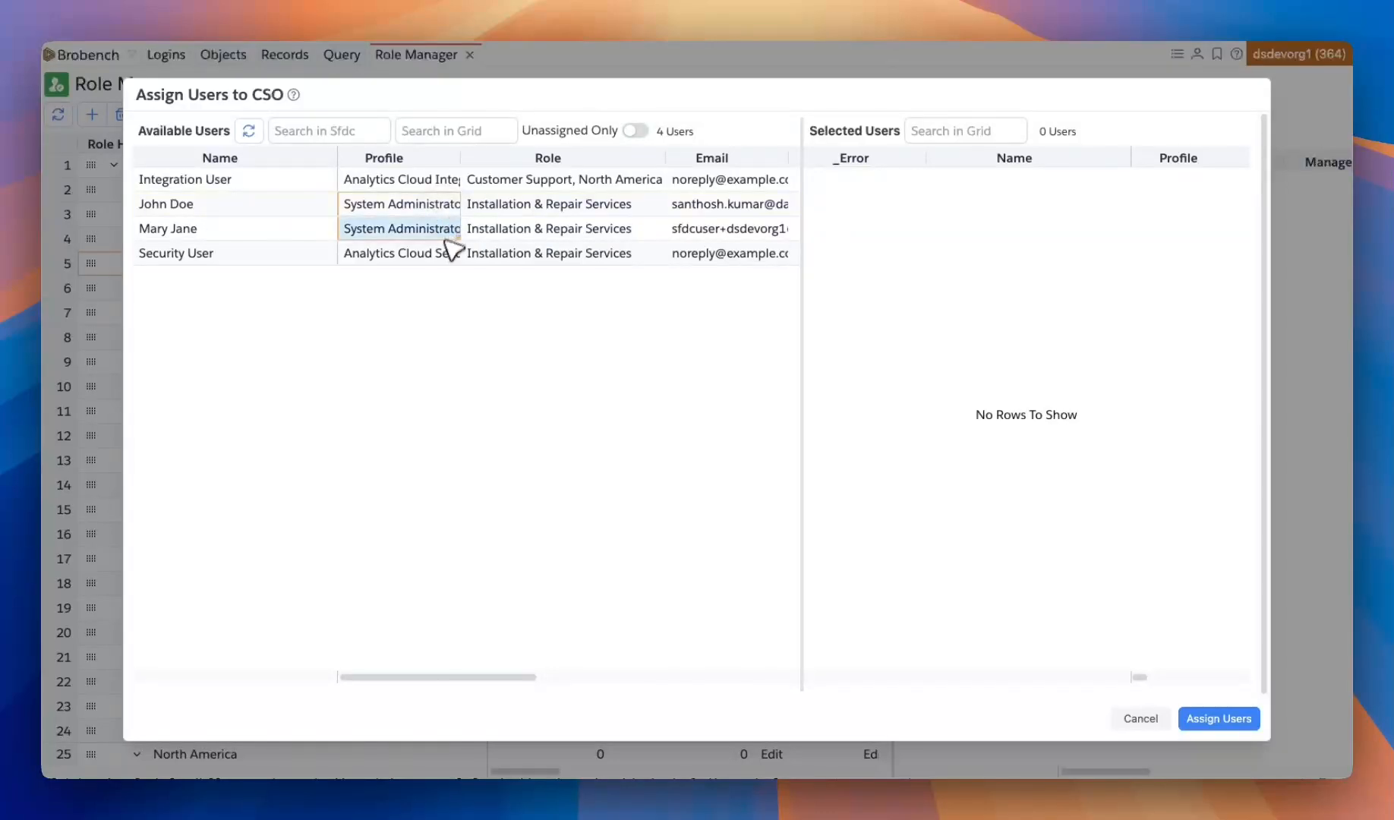
left_click(1139, 714)
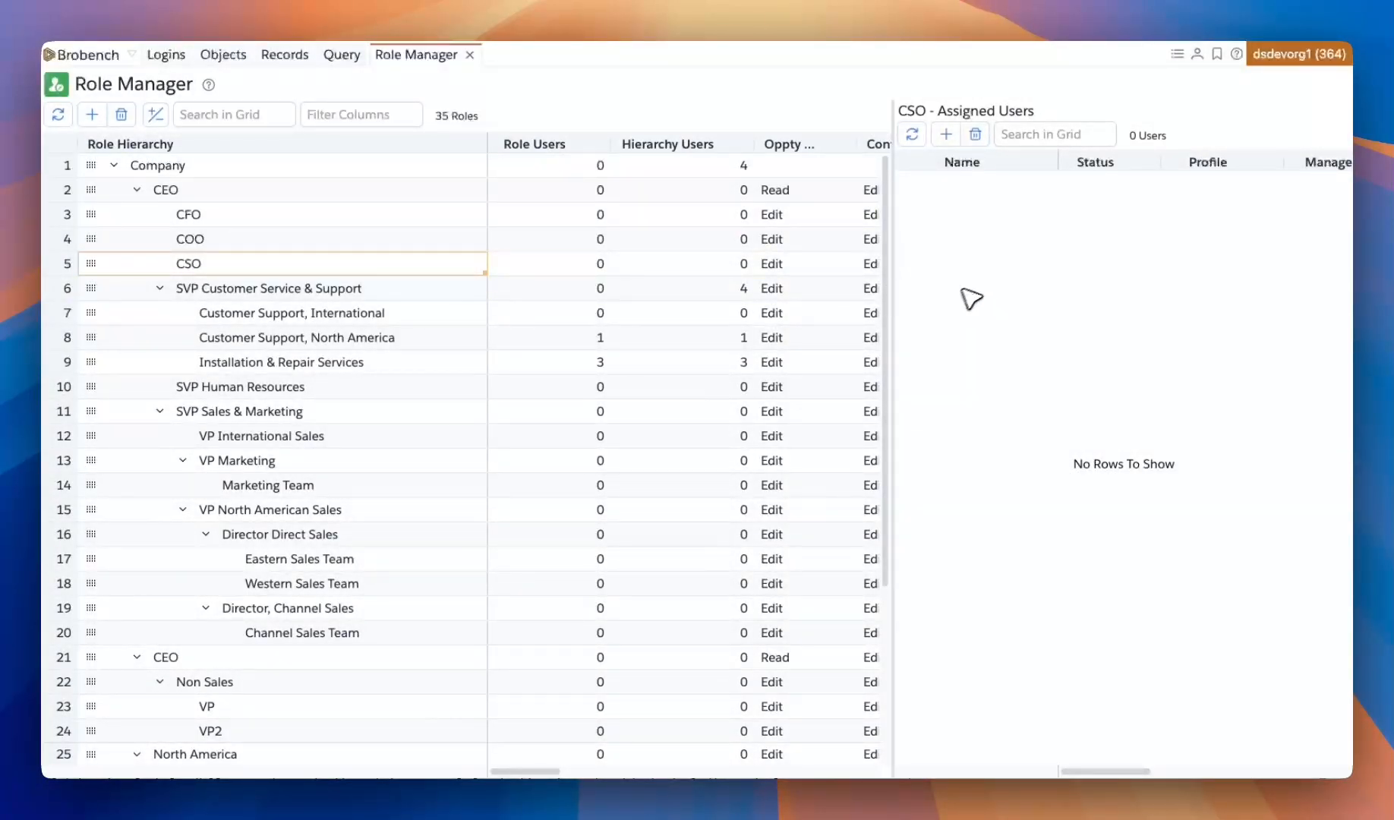
left_click(402, 361)
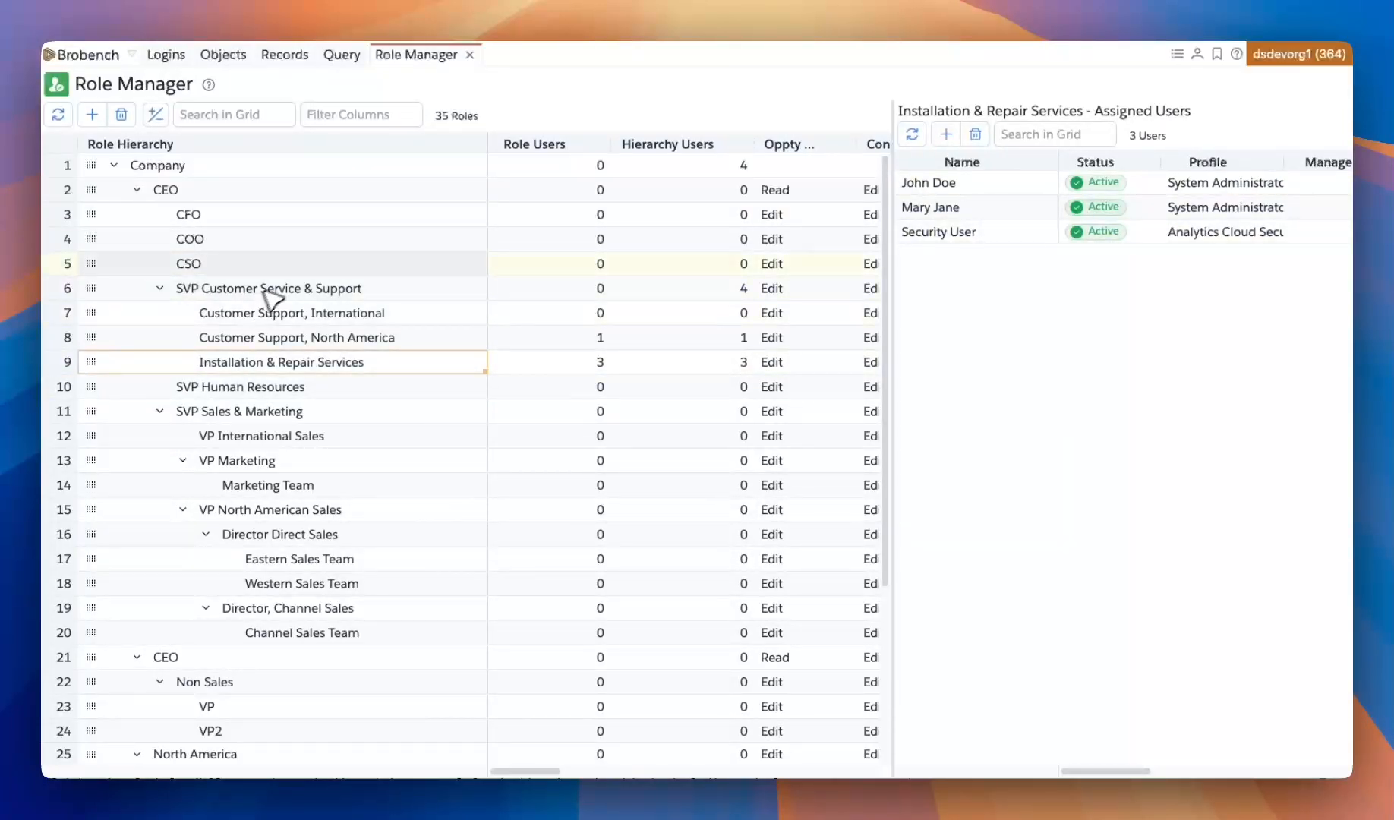
- Copy the role hierarchy from Company downward as a tree
right_click(255, 167)
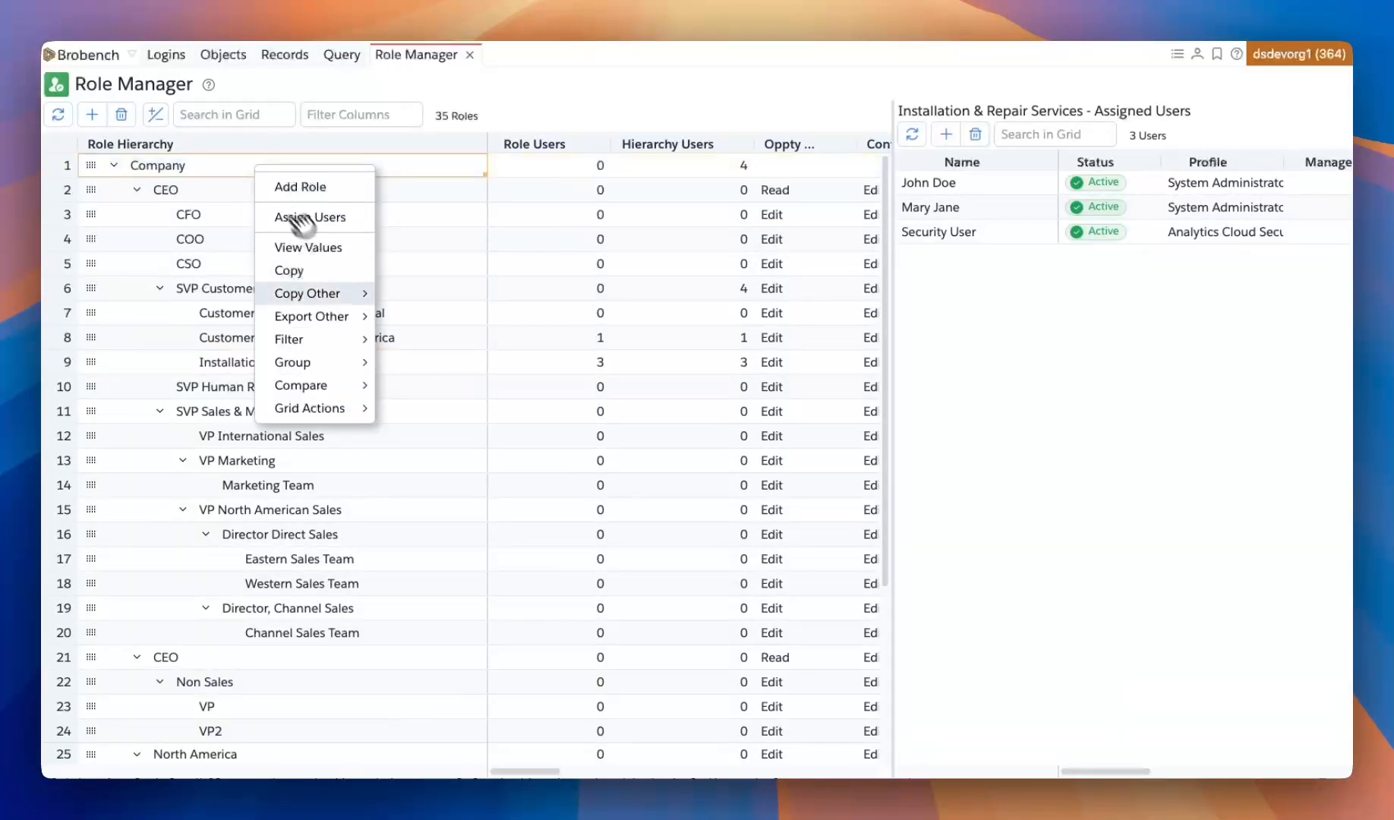
mouse_move(354, 298)
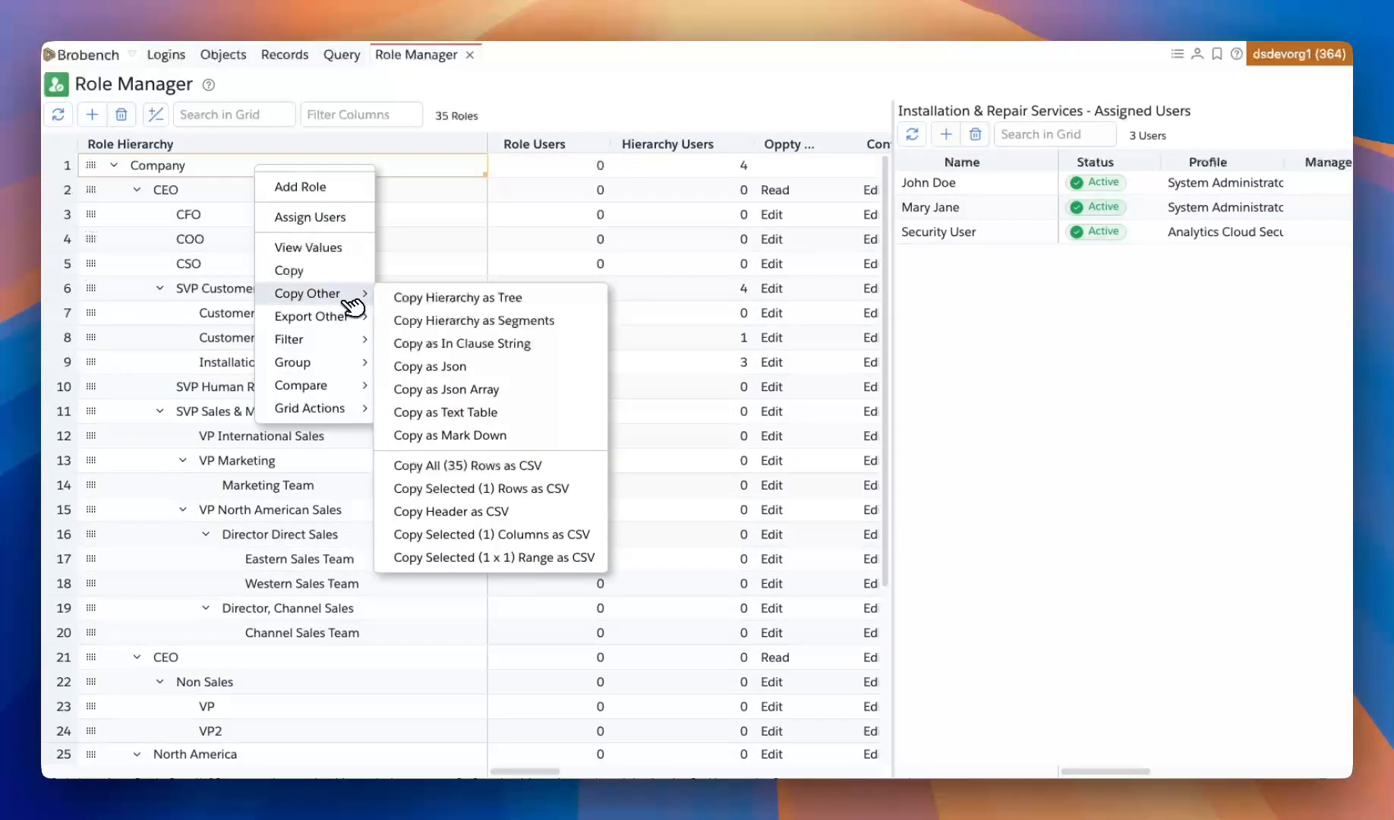
left_click(451, 298)
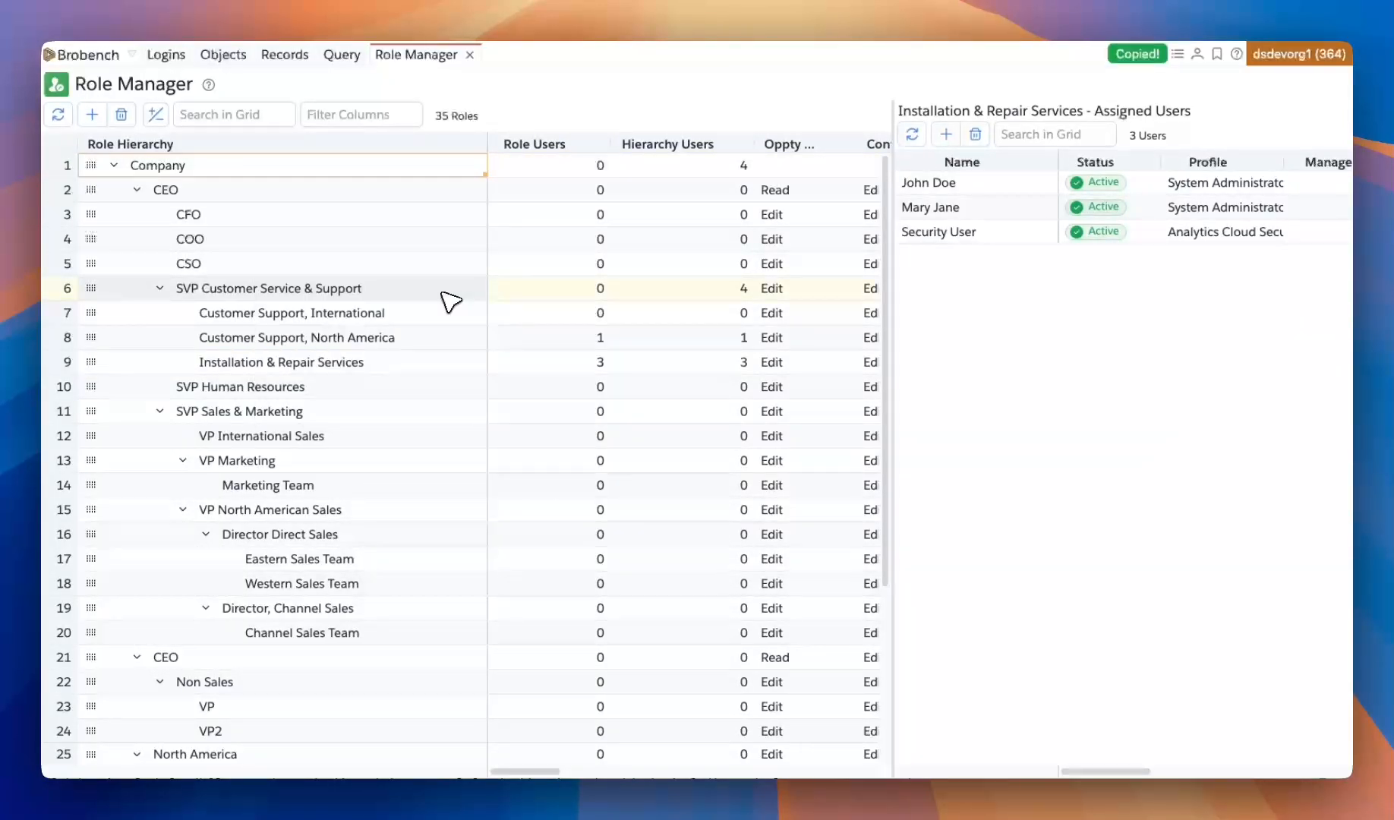
- Paste the copied role tree above the first query in the Query module's Default Editor and review it down to Washington
left_click(341, 55)
mouse_move(389, 120)
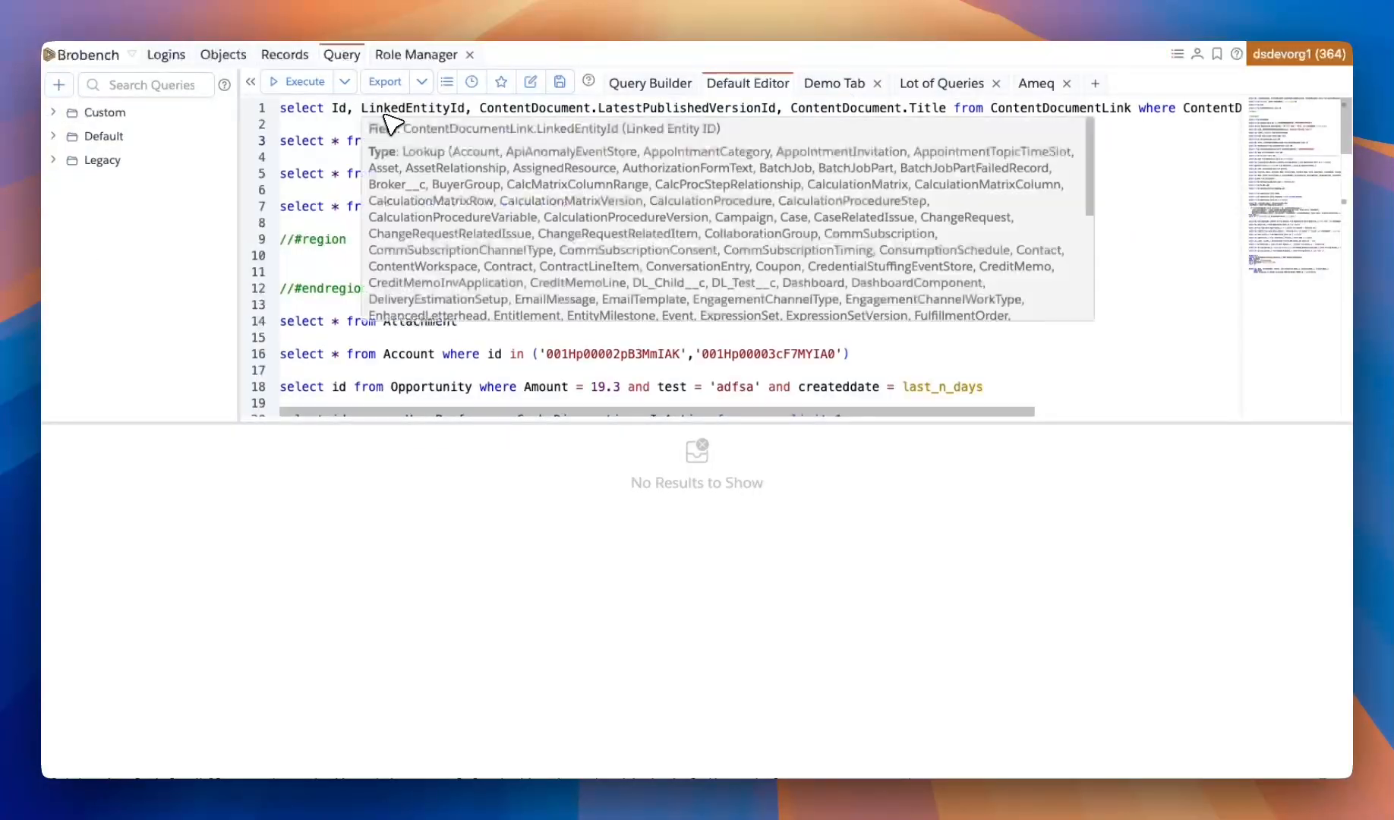
key("Return")
key("Return")
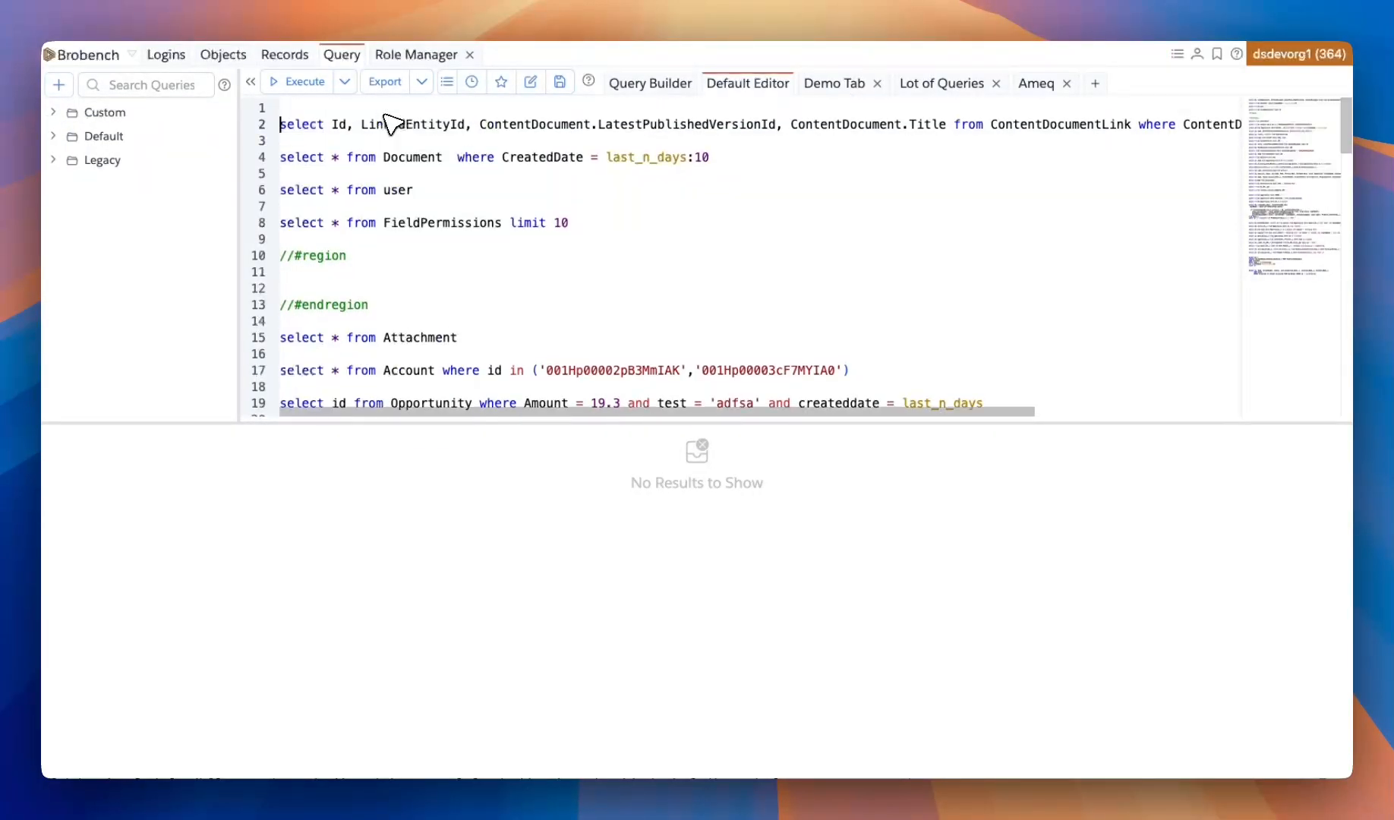
key("Up")
key("Up")
key("super+v")
key("super+Up")
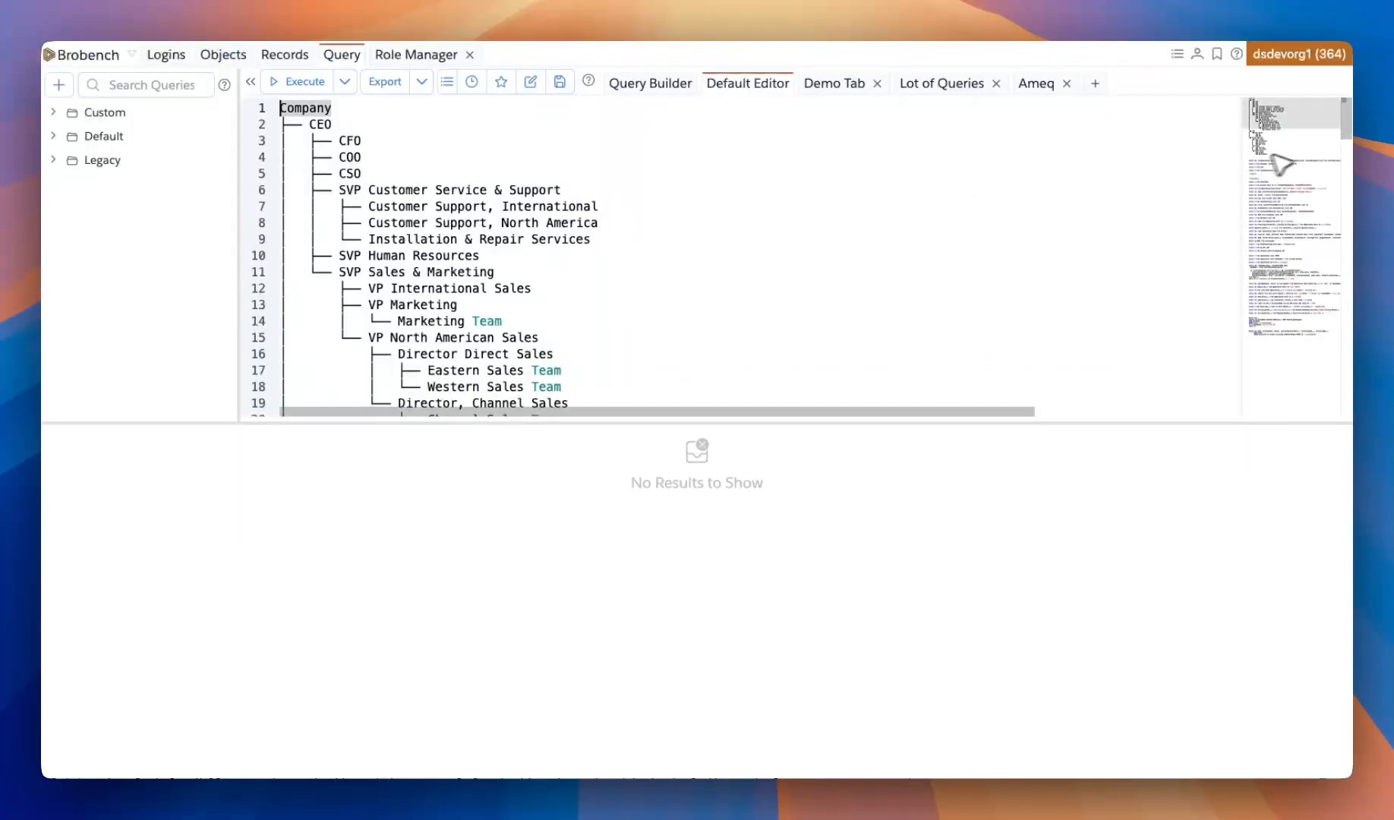
left_click_drag(1297, 120, 1295, 145)
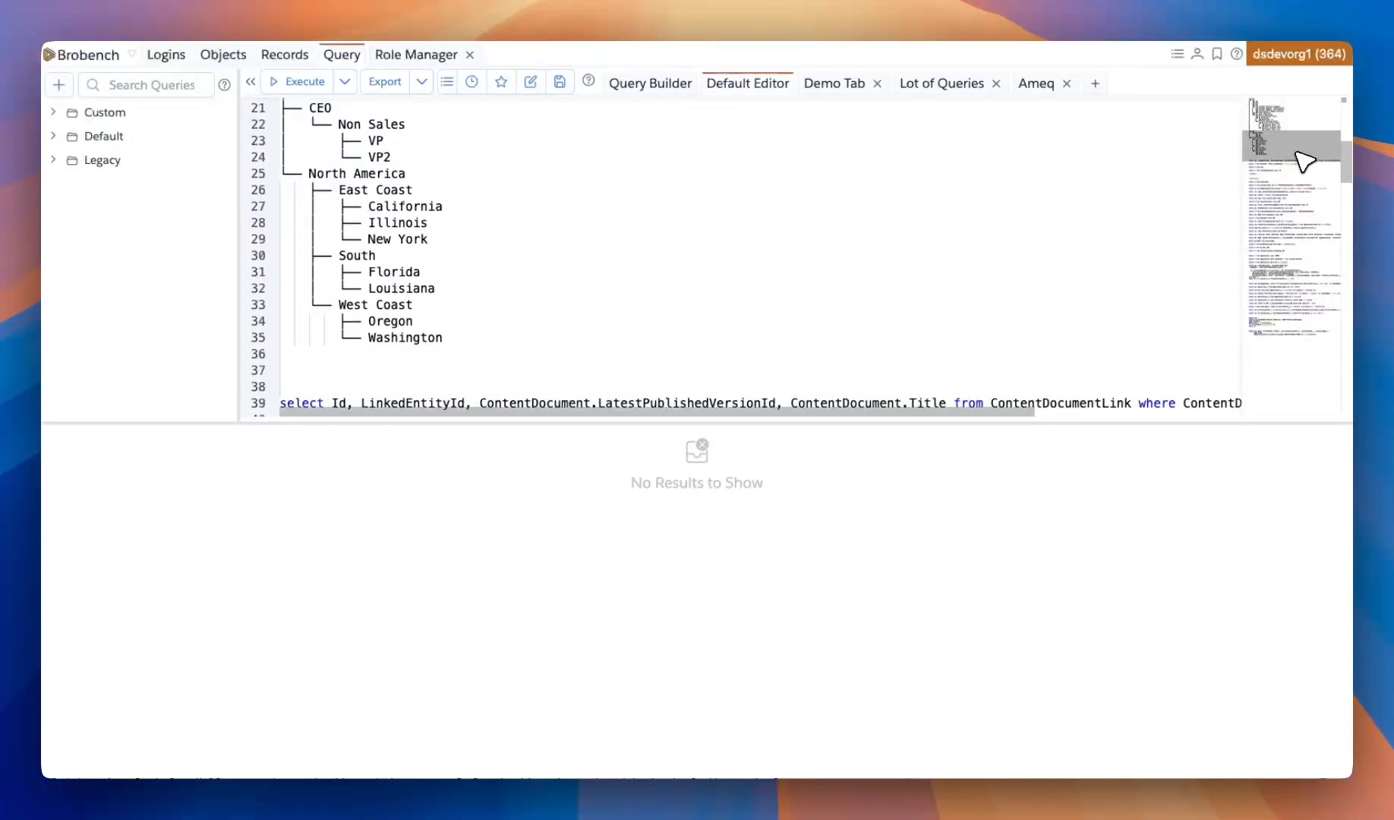
left_click(538, 364)
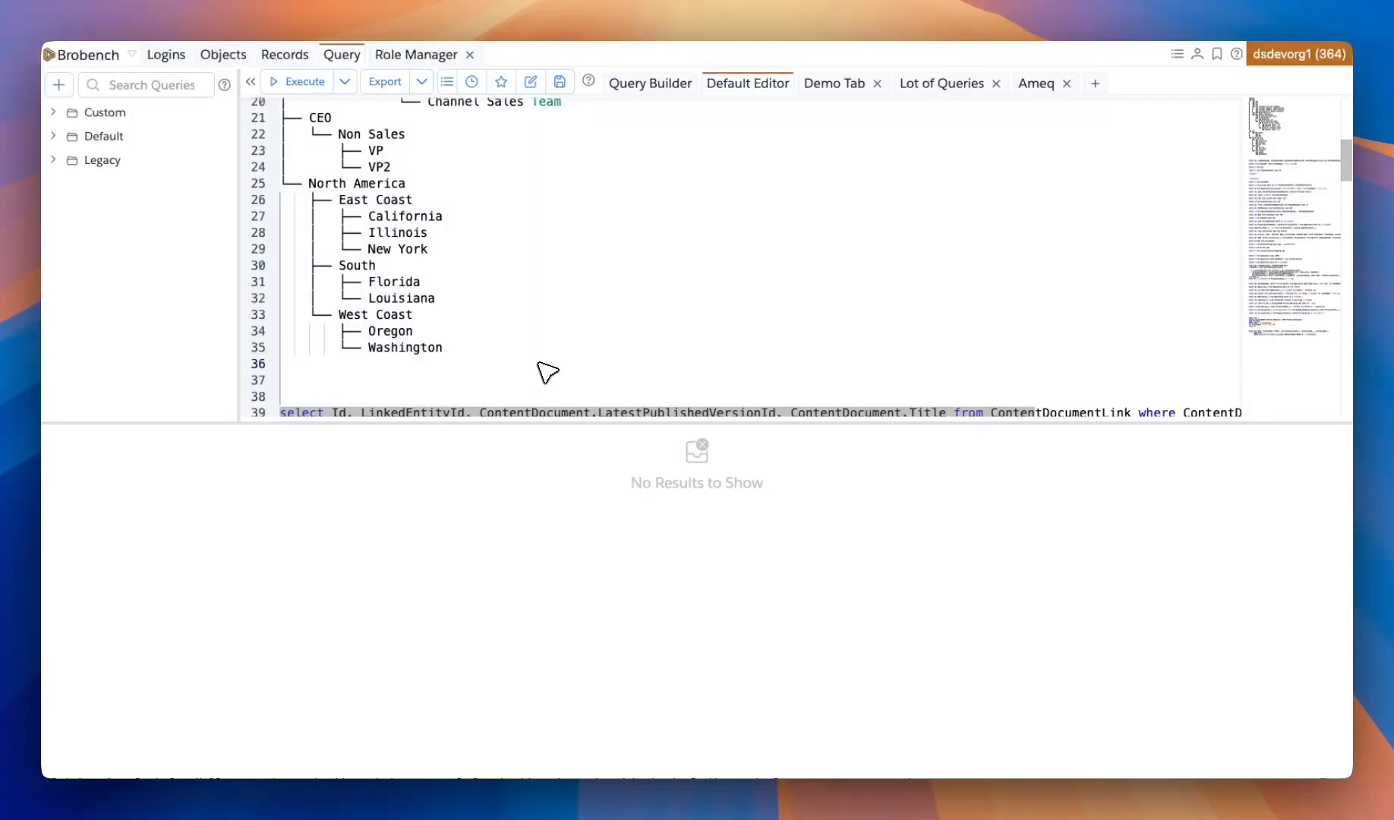
- Remove the pasted role tree from the Default Editor
key("super+a")
key("BackSpace")
key("Delete")
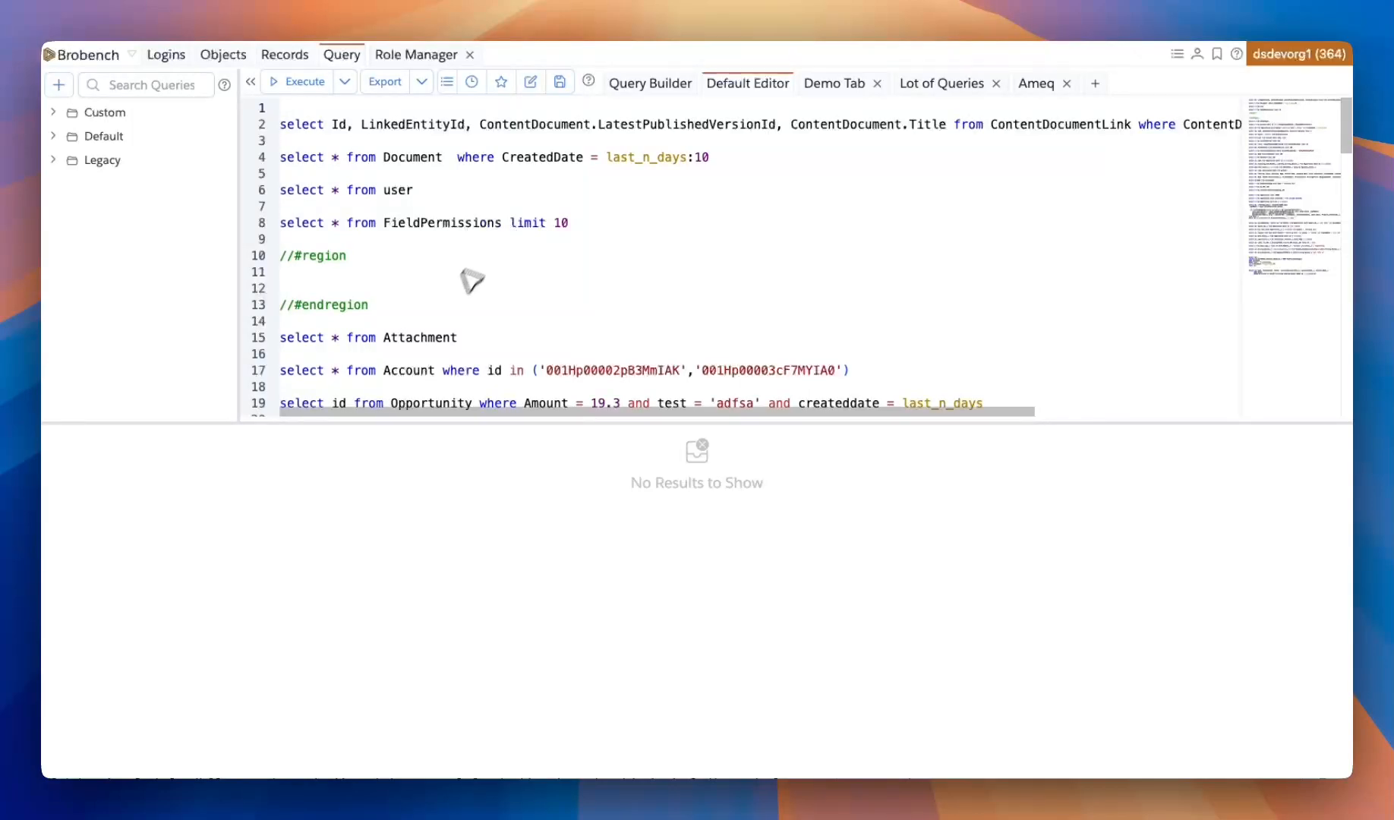
- Run the Account query that filters on two record IDs, and view the files of the first returned record
left_click(387, 371)
left_click(325, 85)
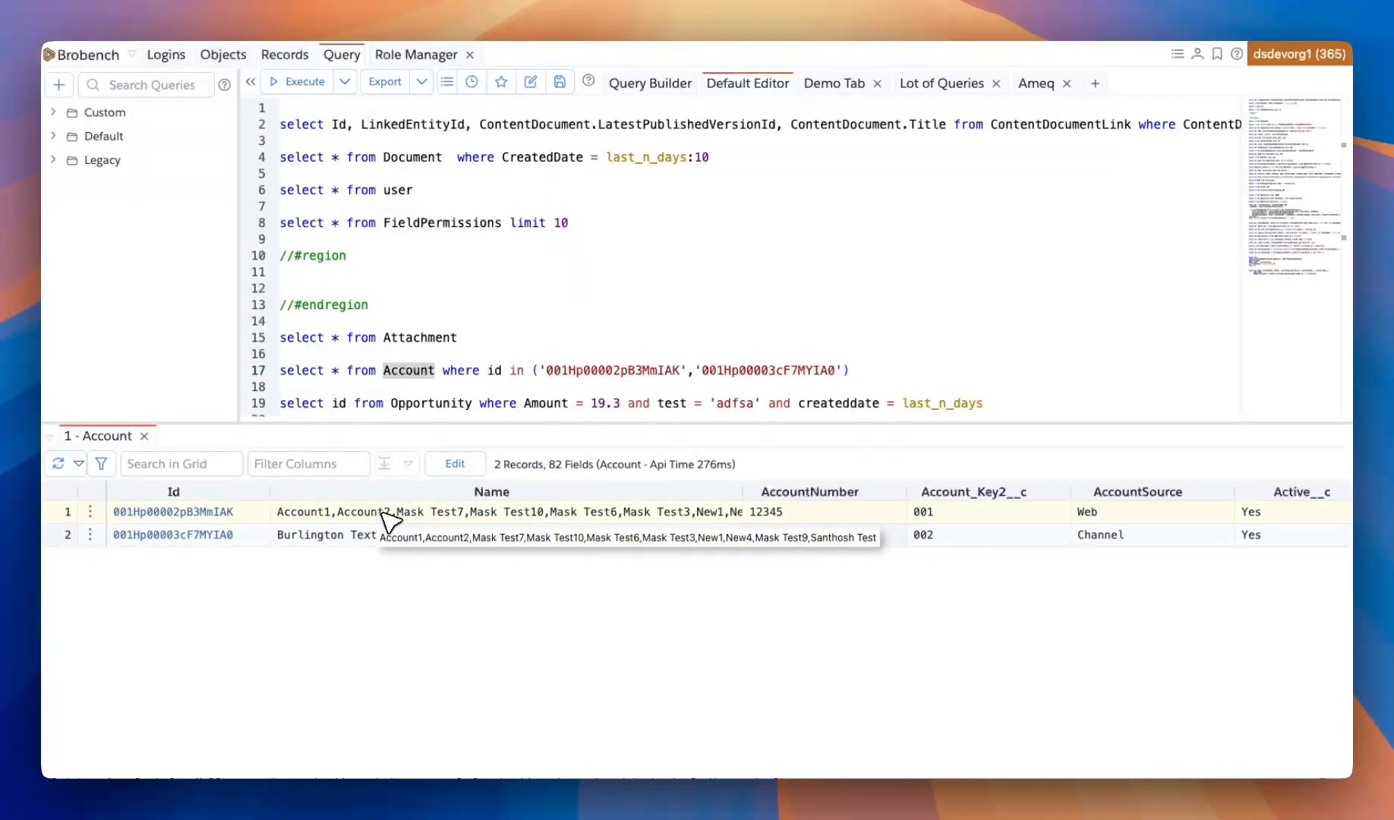
right_click(385, 515)
mouse_move(416, 552)
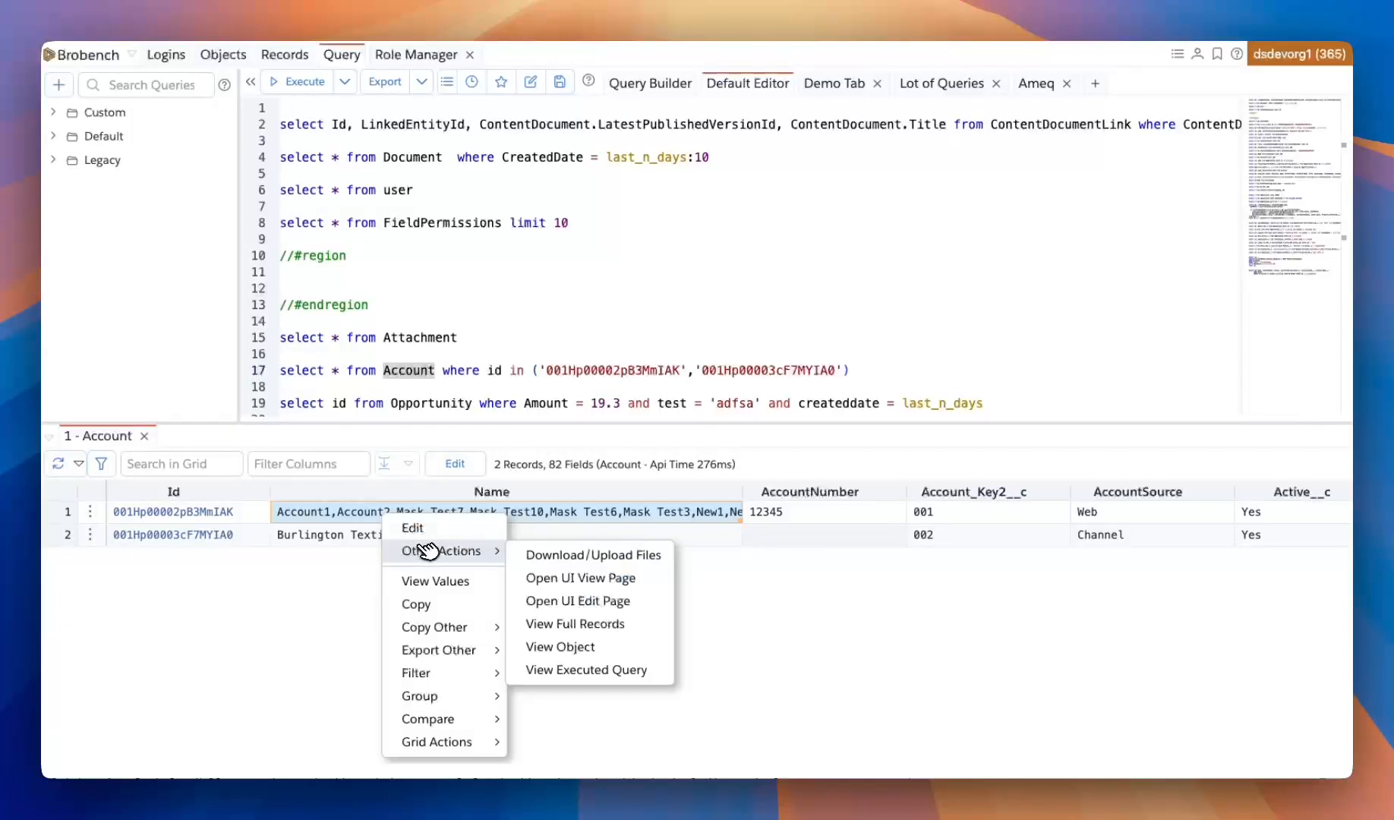
left_click(541, 556)
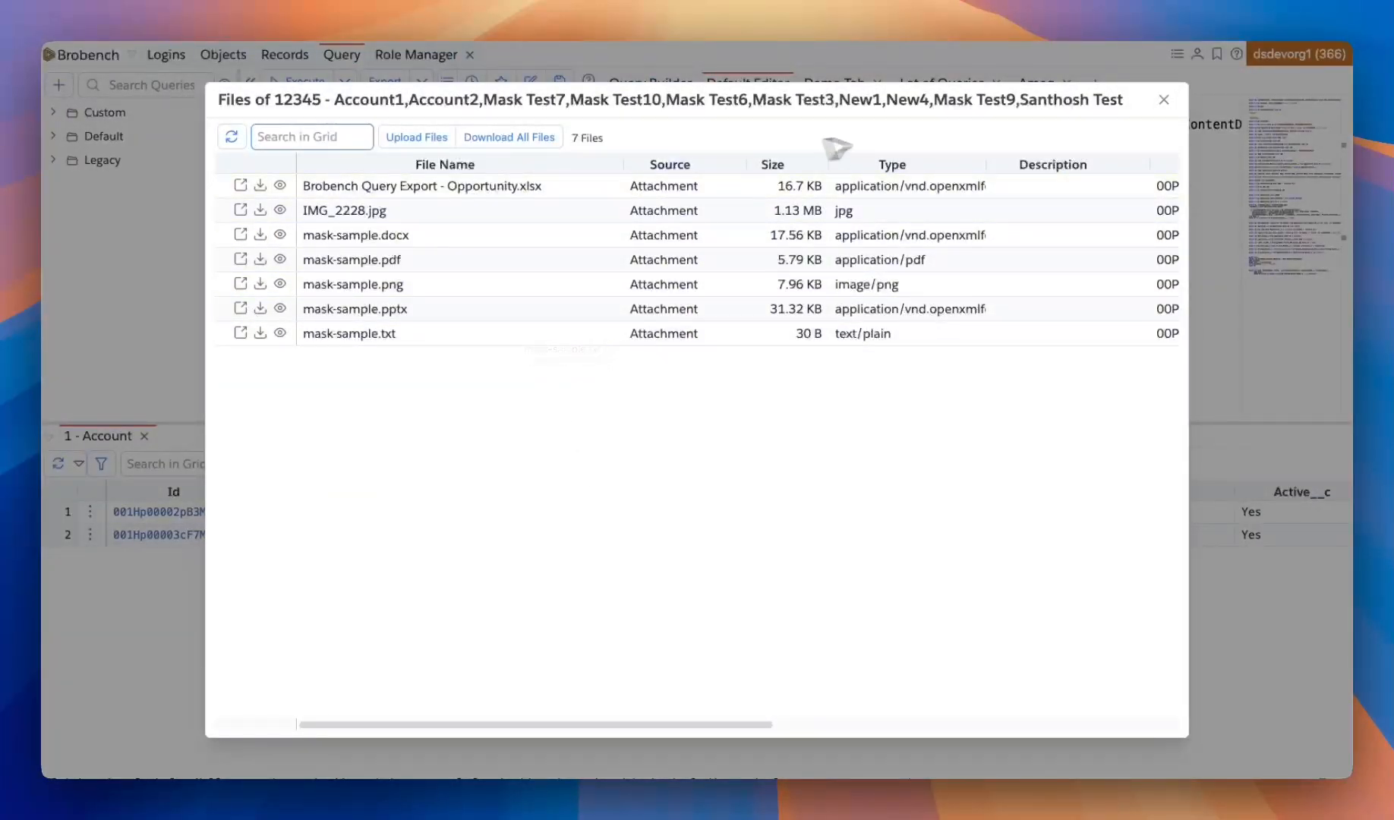
left_click(1164, 100)
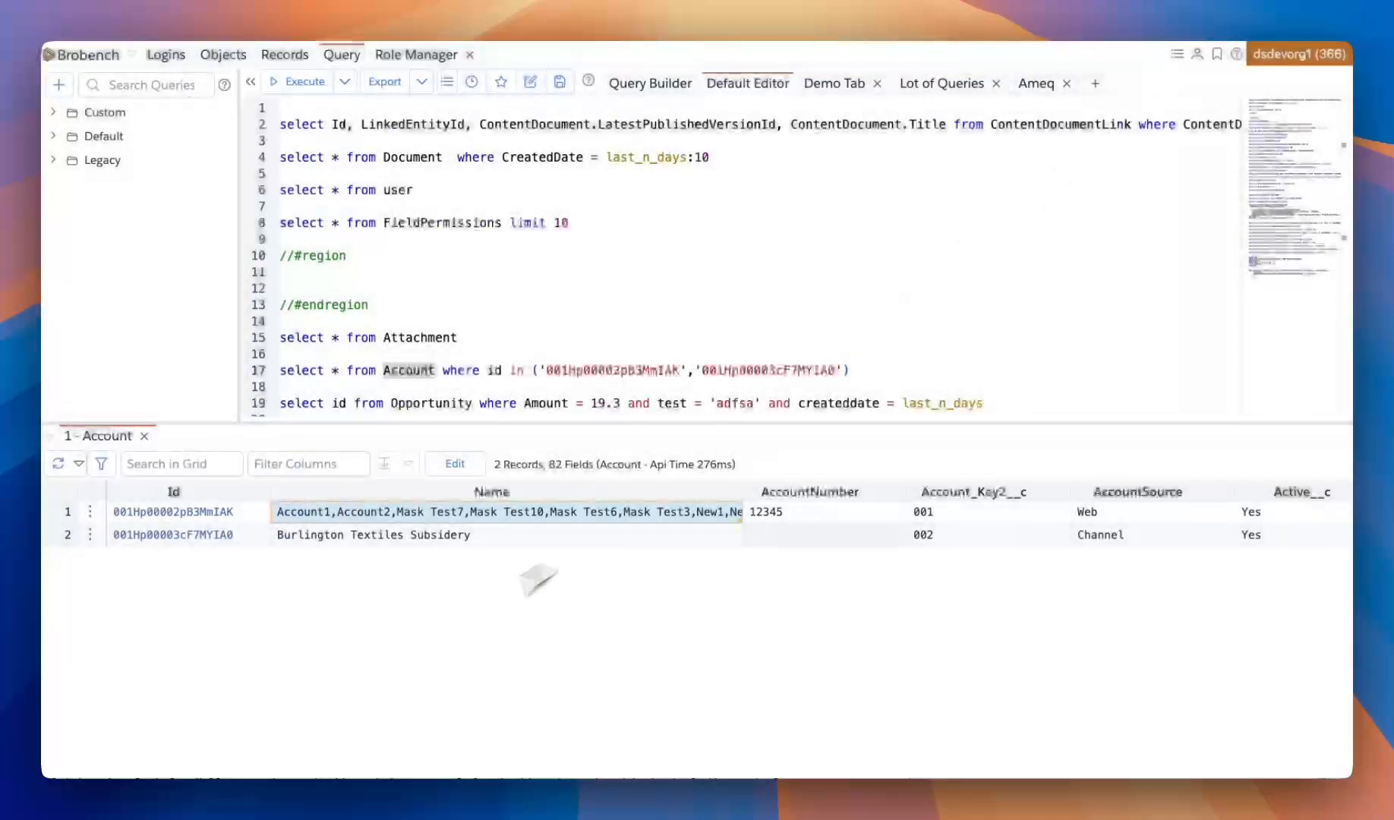
- Open the combined file list for both returned Account records and sort it by Parent Id in ascending order
left_click(363, 537)
right_click(443, 508)
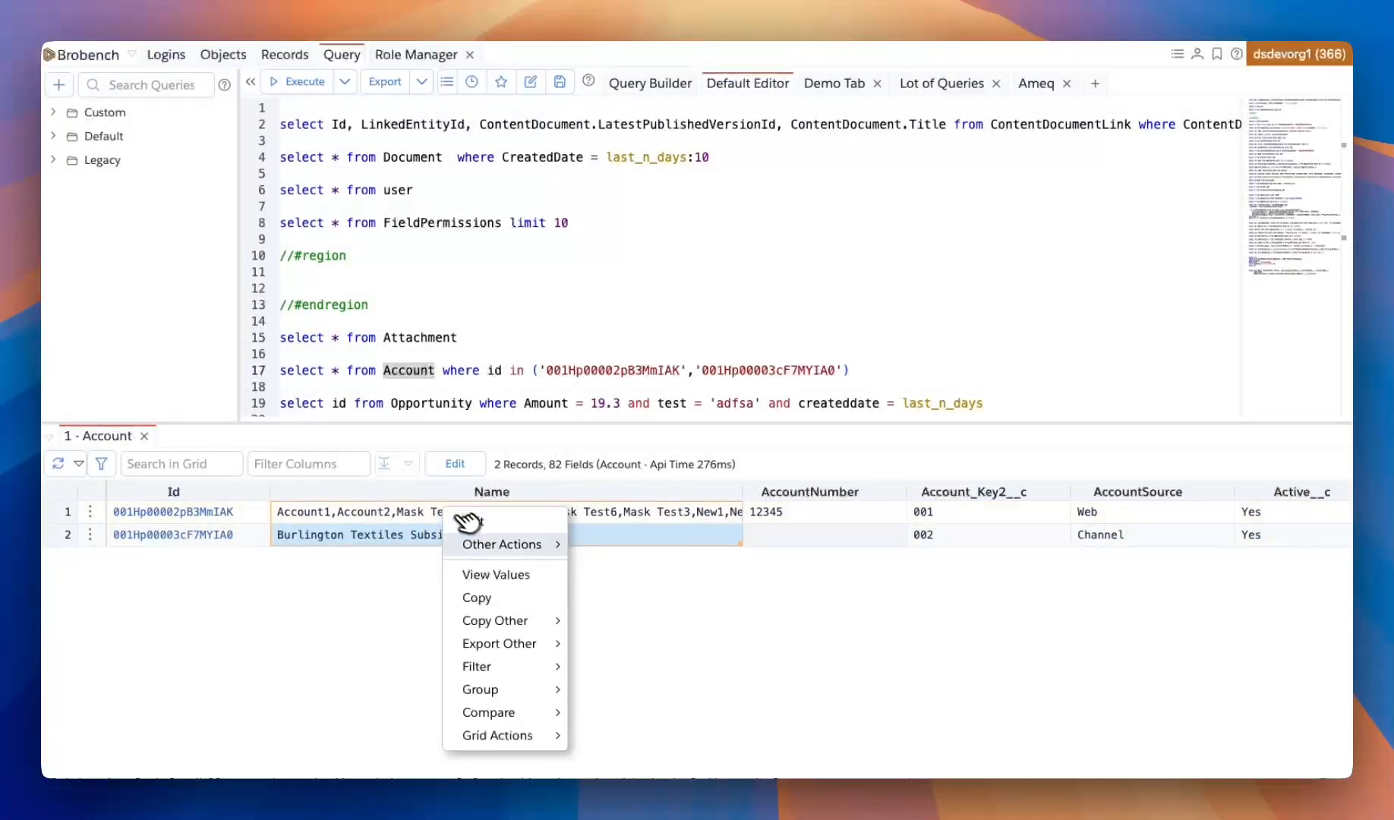
mouse_move(499, 542)
left_click(635, 549)
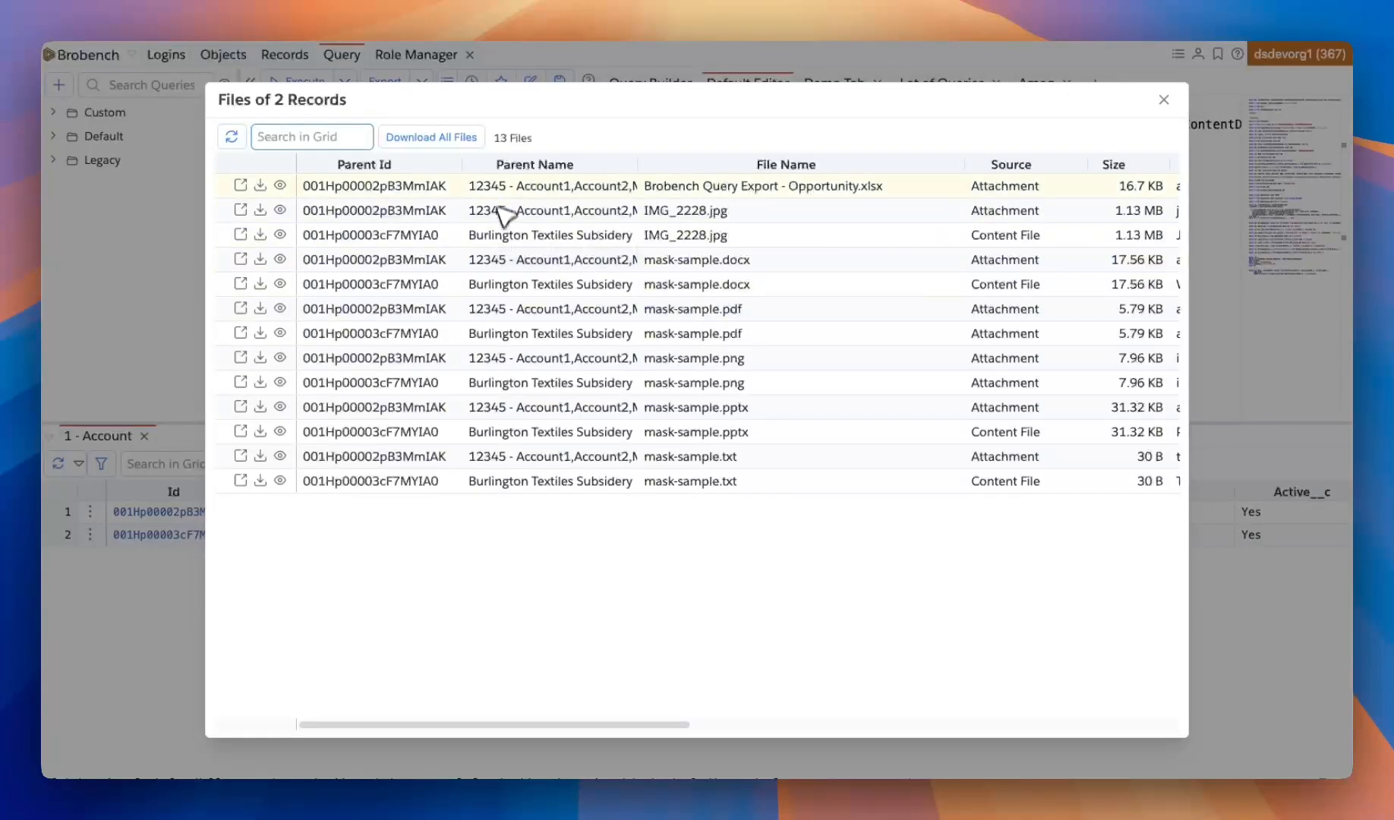
left_click(383, 164)
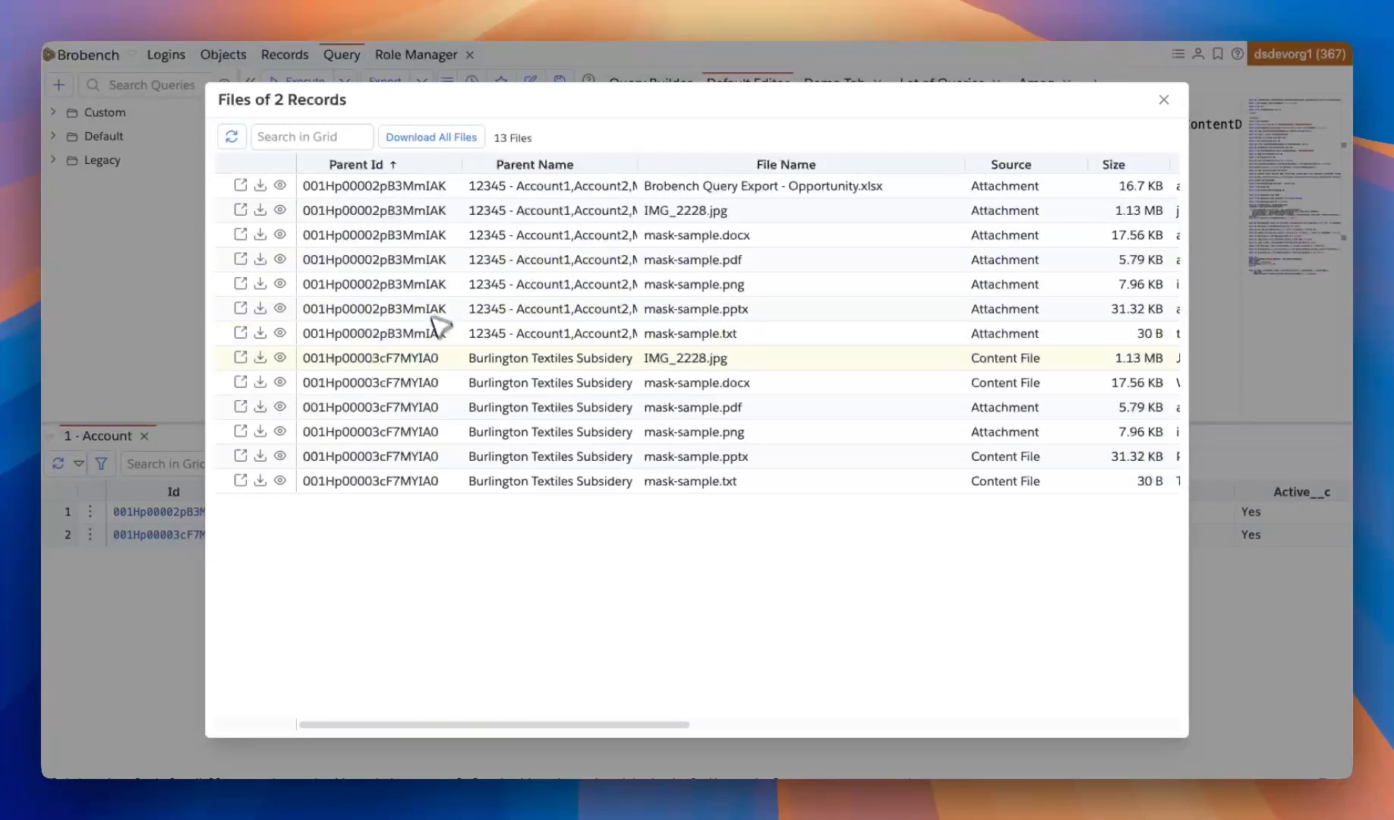
right_click(436, 339)
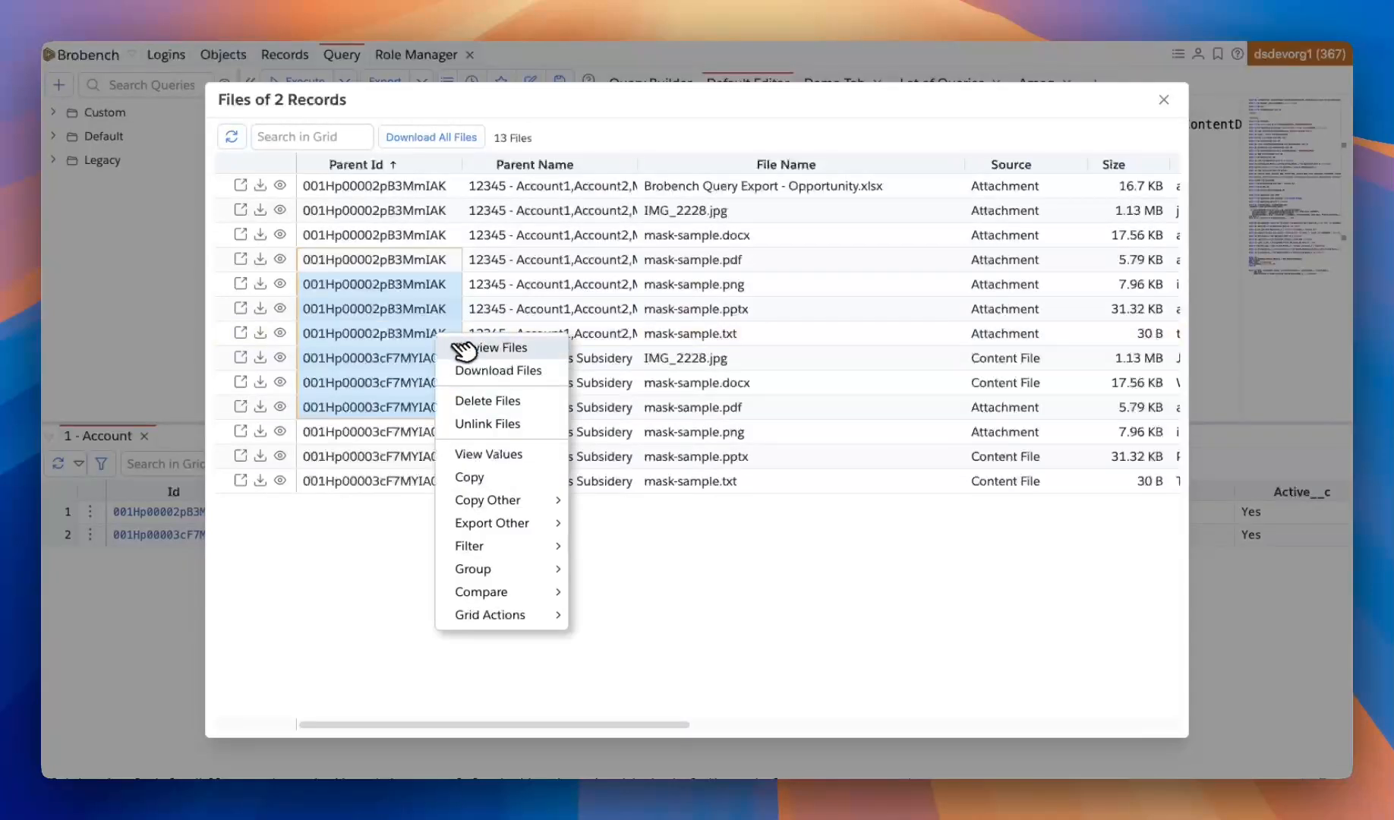
left_click(412, 339)
right_click(410, 262)
left_click(380, 260)
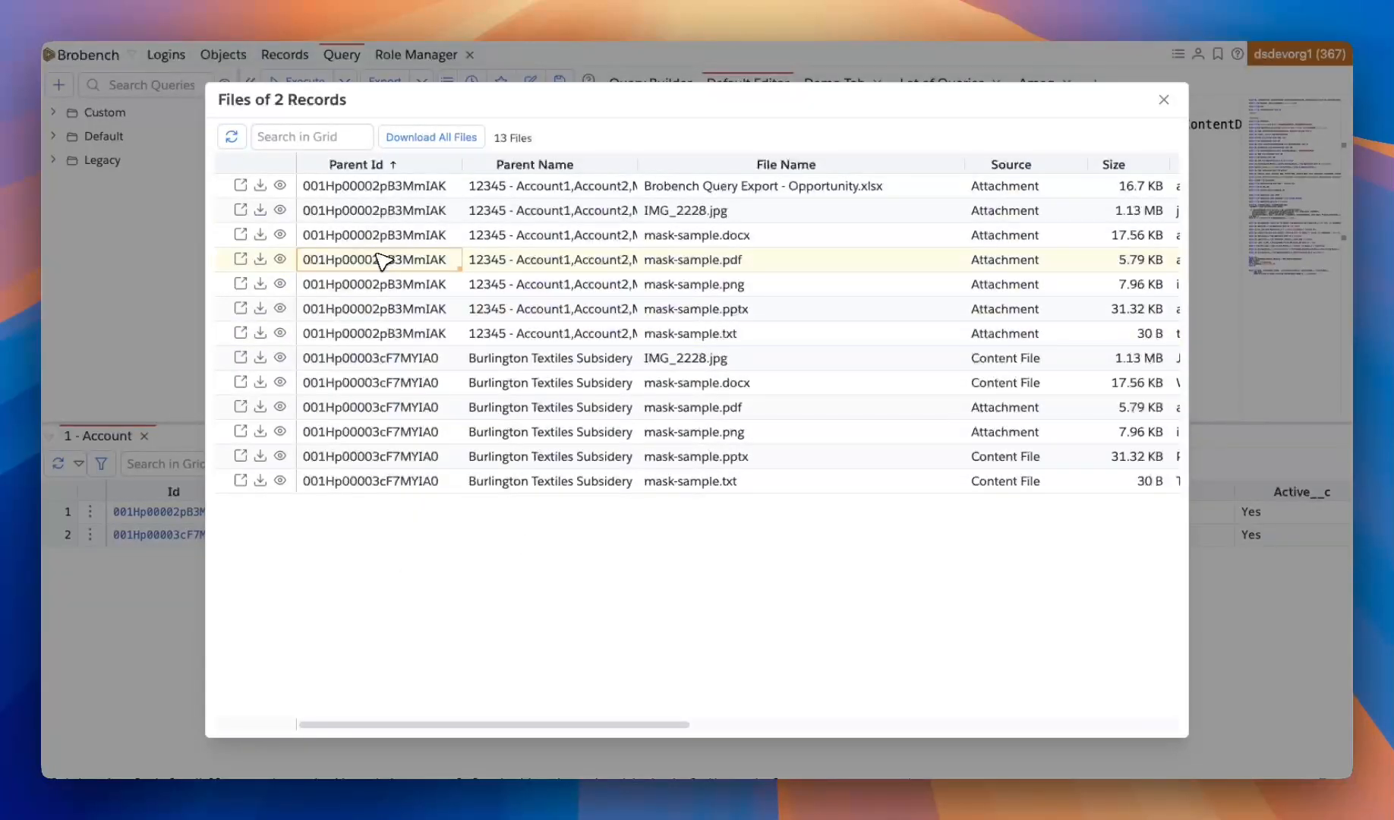
- Examine the bulk actions available for several selected files in the combined list, and close the list
right_click(350, 312)
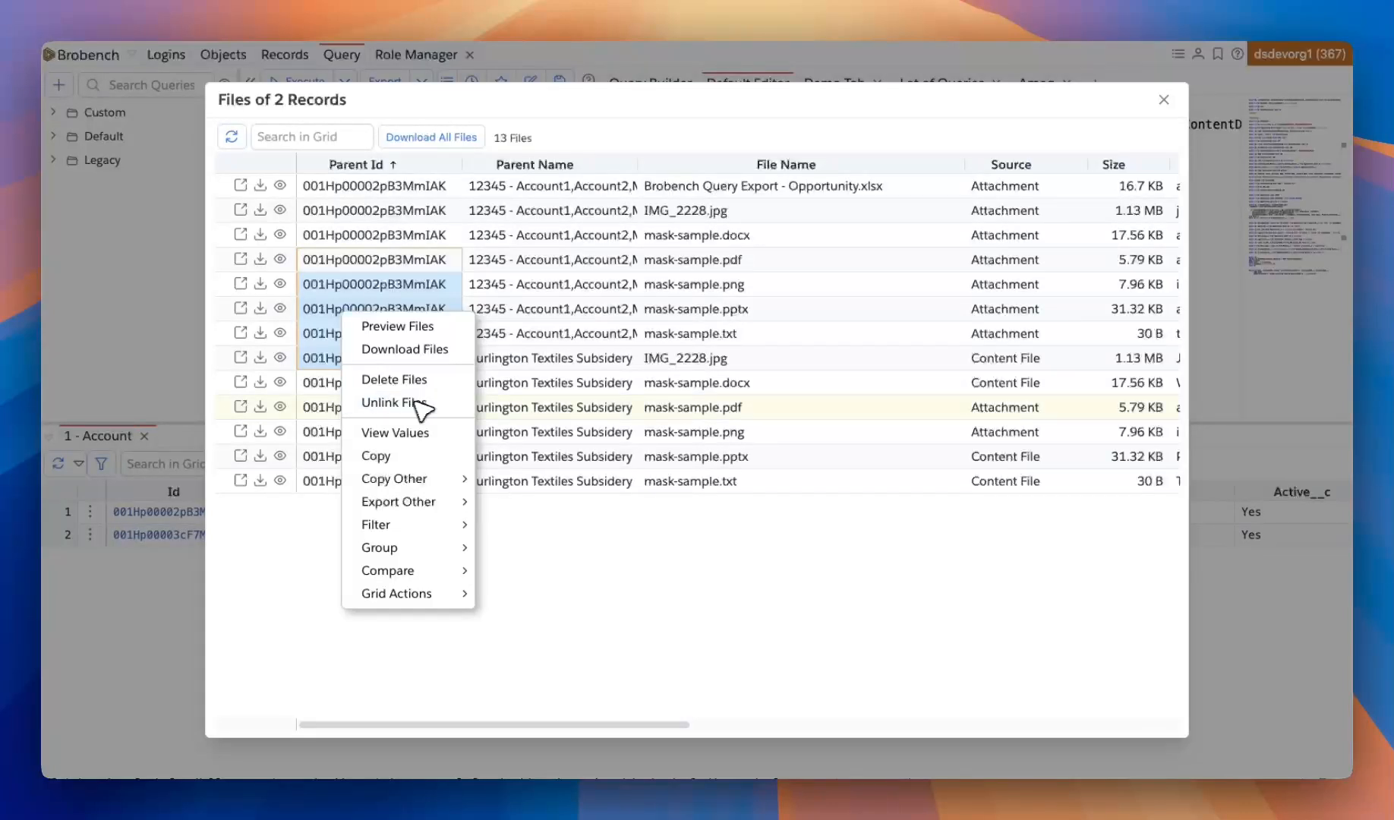
left_click(644, 134)
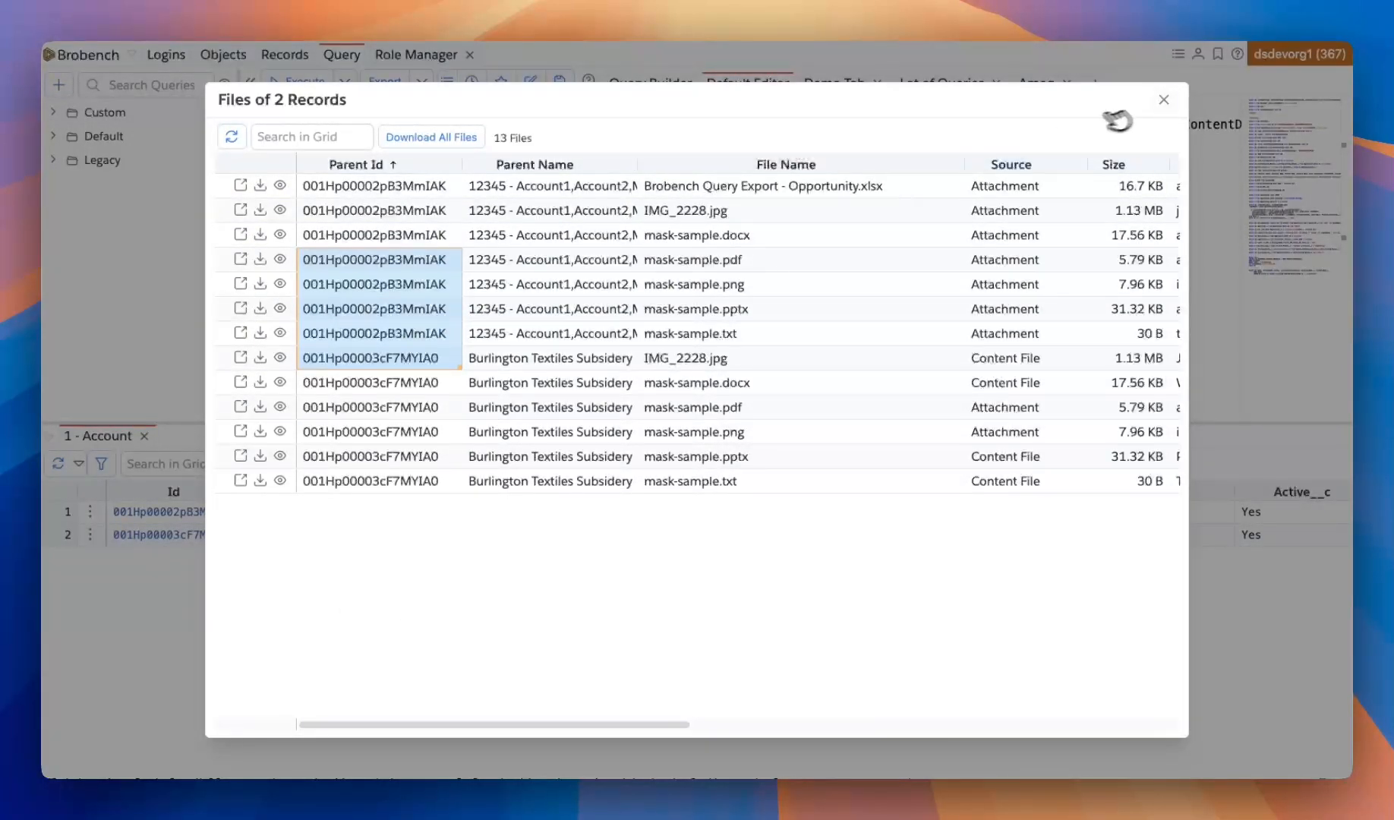
left_click(1163, 100)
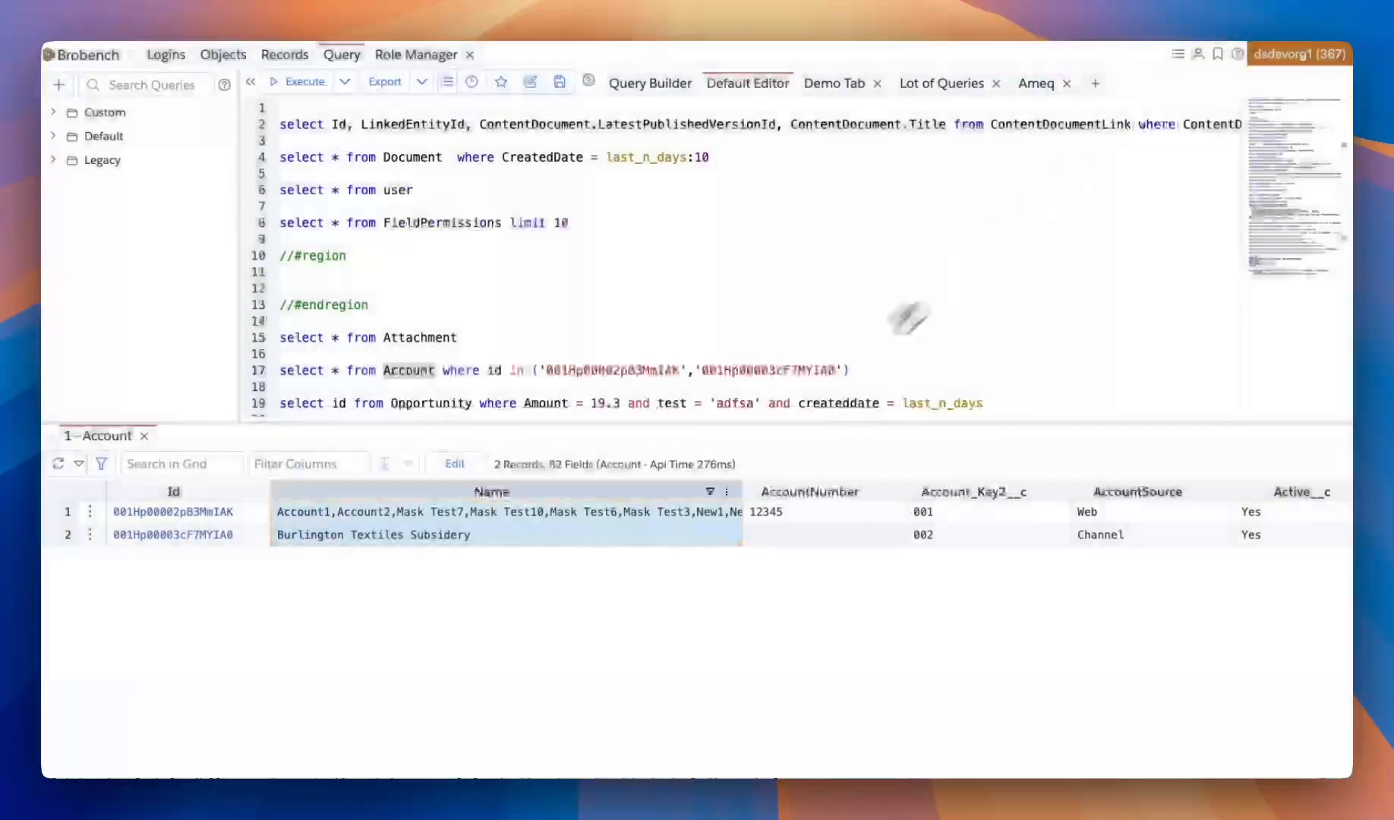
- Open the file list of the Burlington Textiles Subsidery account from the Account query results
left_click(524, 531)
right_click(482, 545)
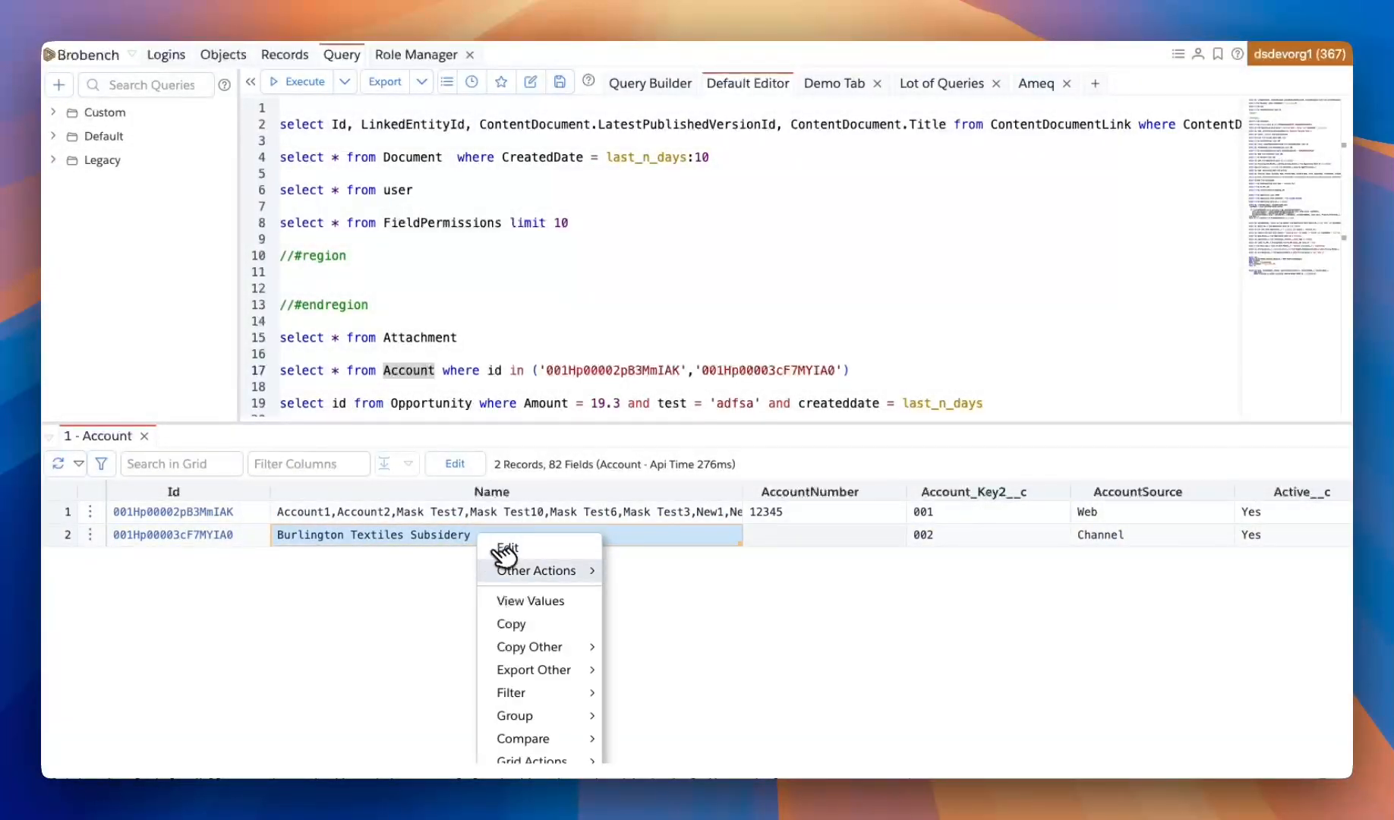
mouse_move(508, 571)
left_click(655, 573)
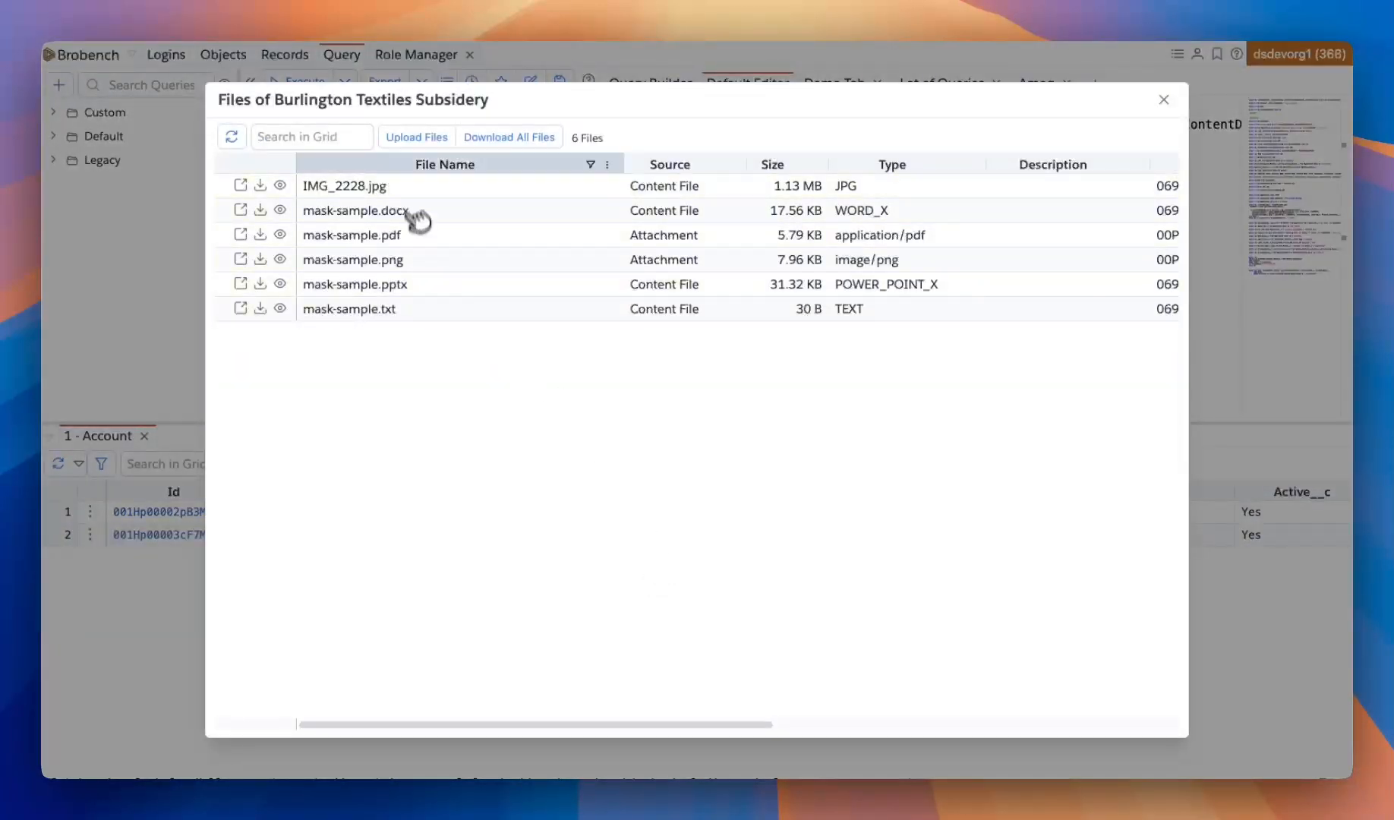
- Try Attachment as the upload type for new files on the record, cancel the upload, and close the file list
left_click(417, 137)
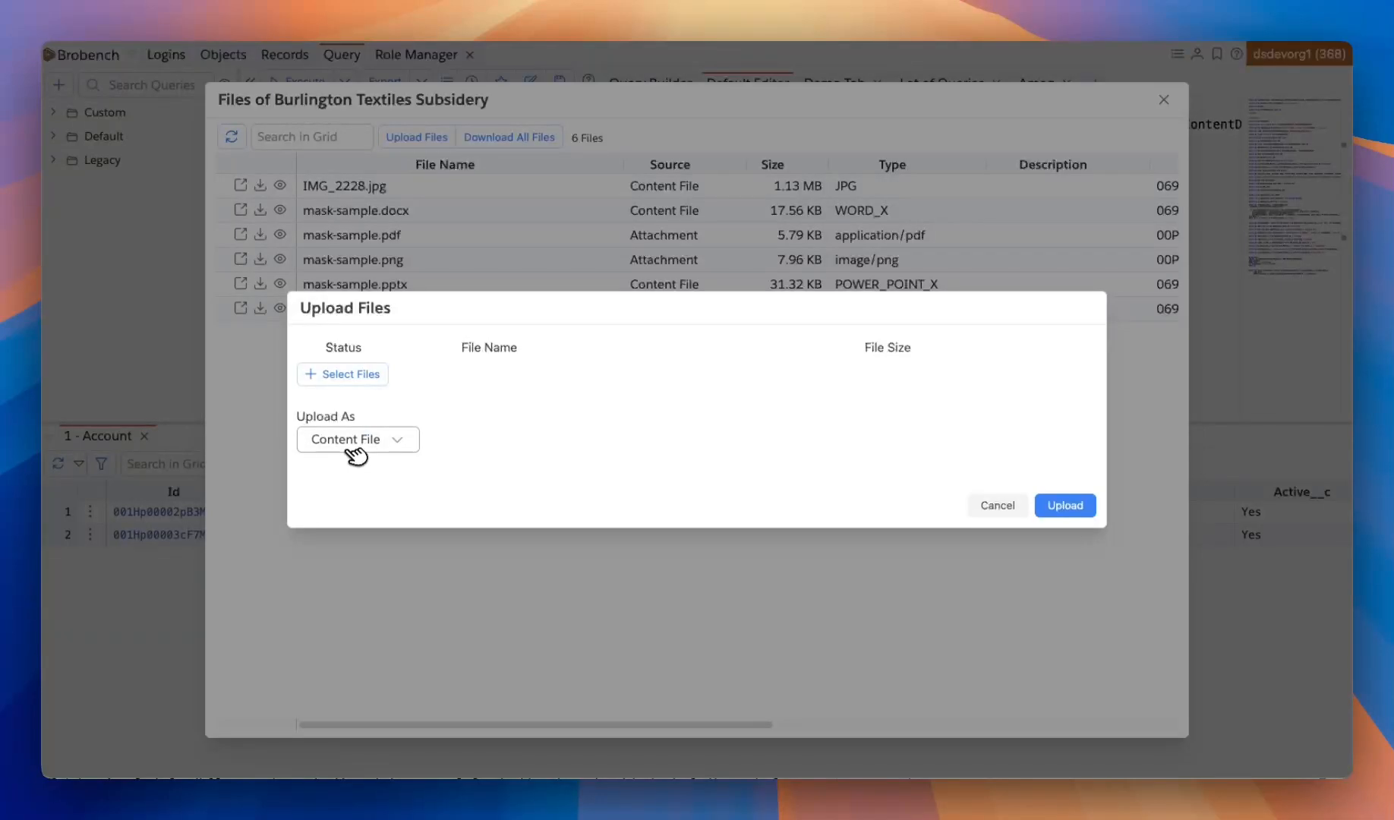
left_click(358, 444)
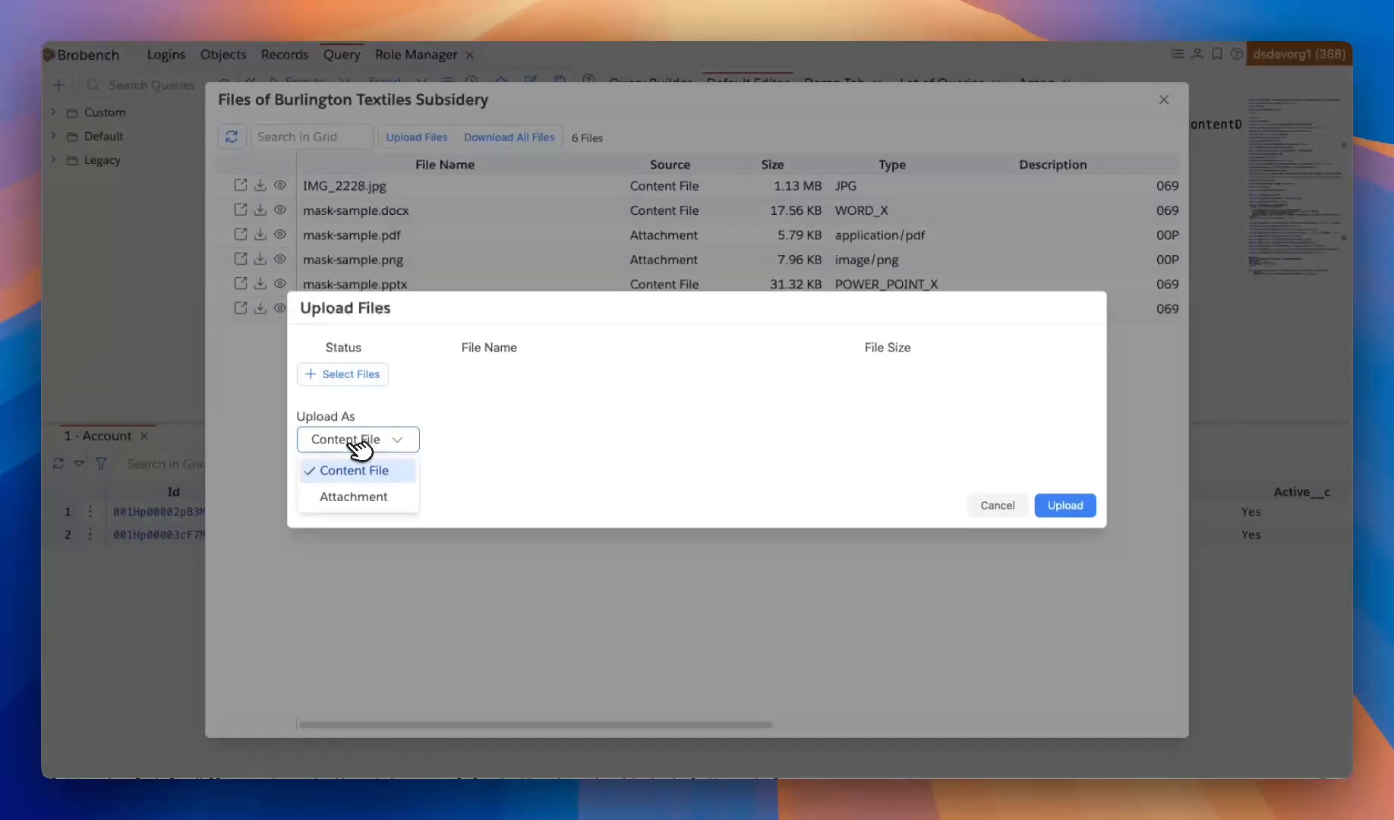
left_click(364, 497)
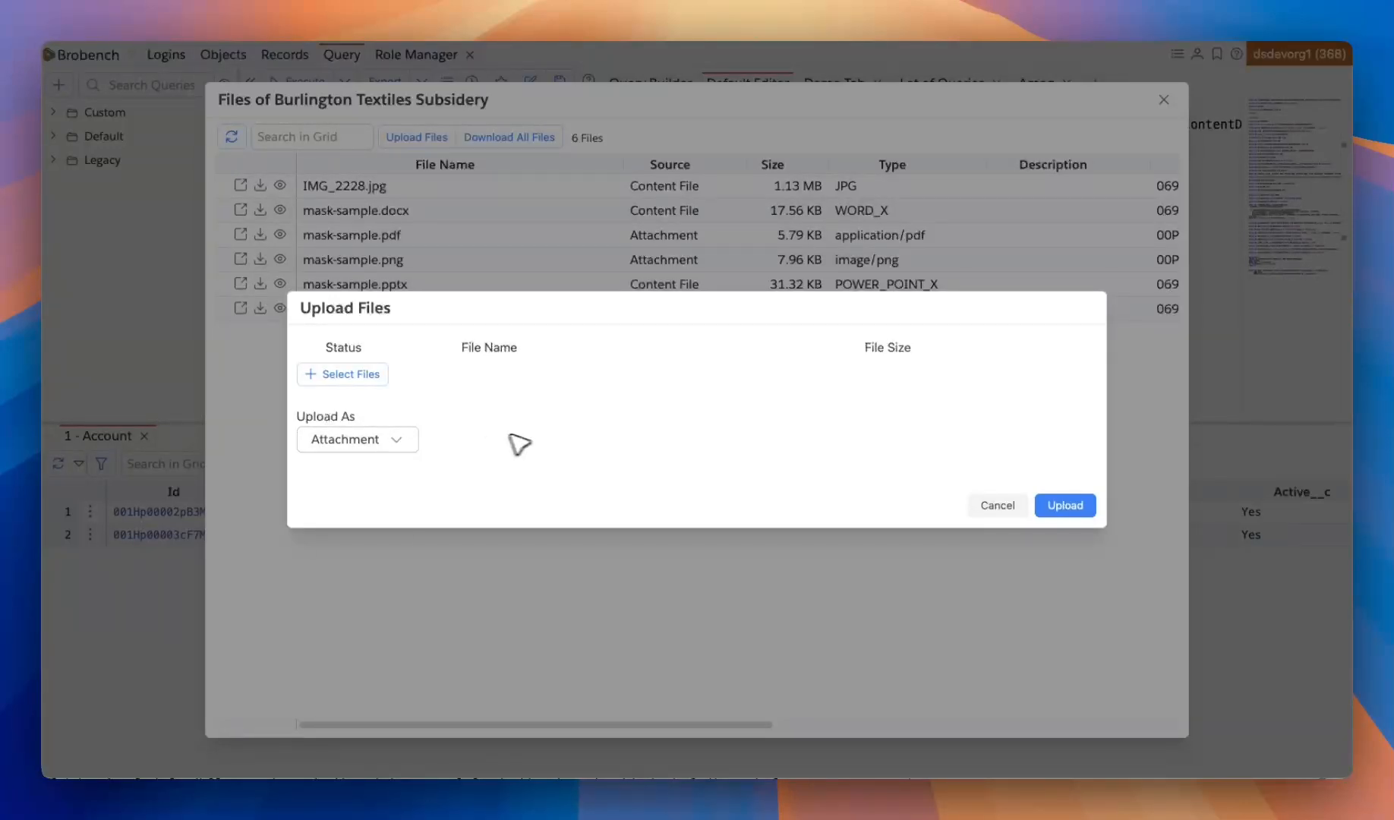
left_click(997, 506)
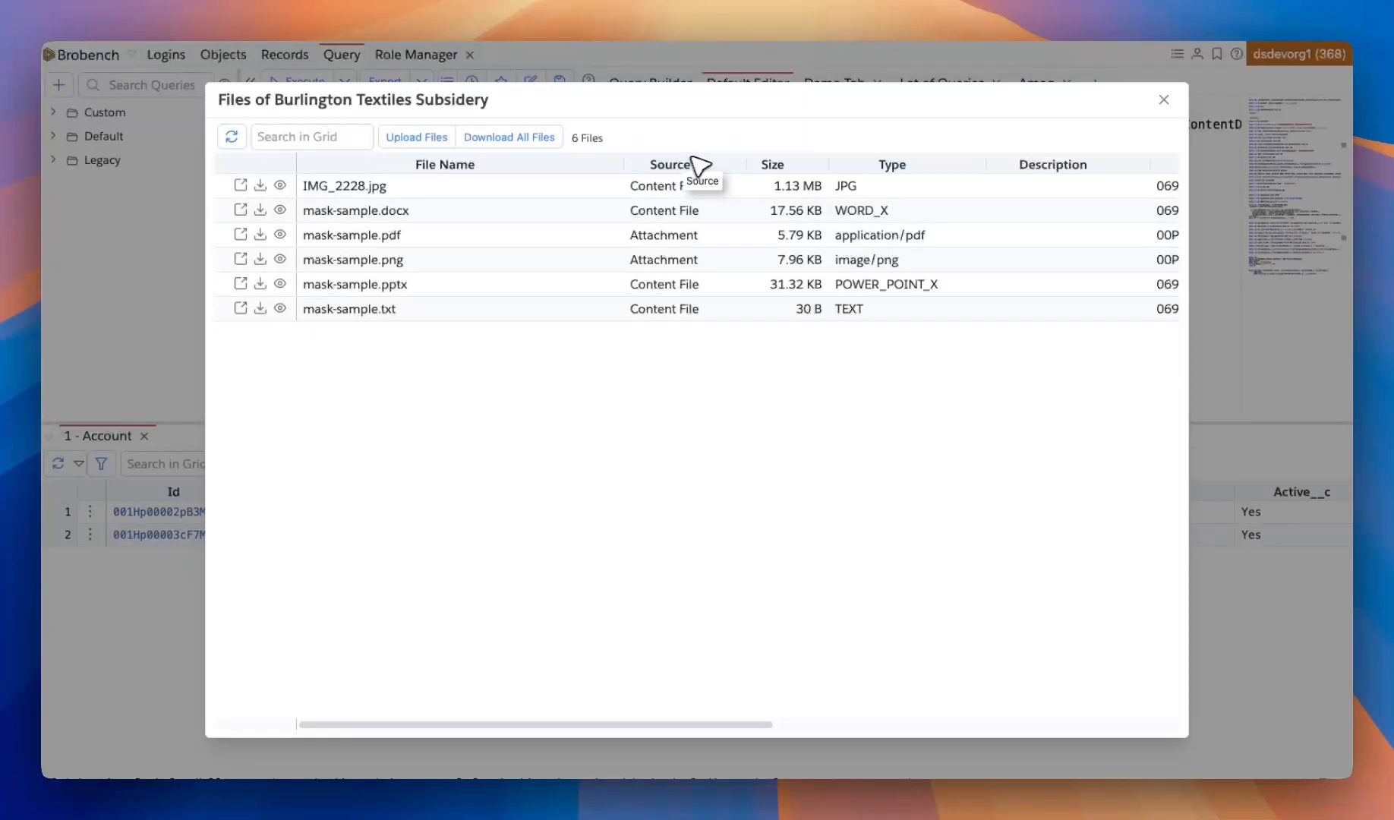
left_click(1164, 100)
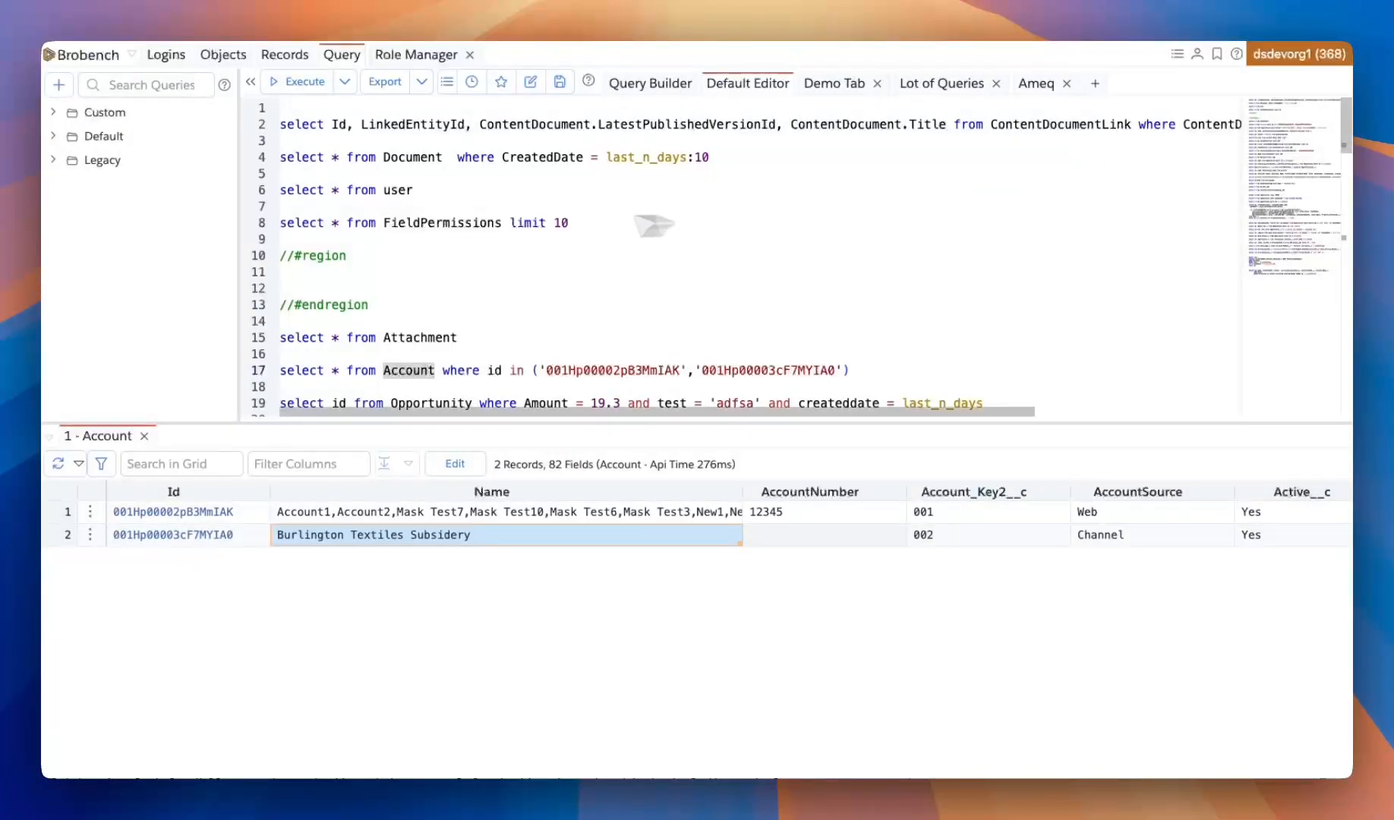
- Run the FieldPermissions query without its limit clause and load the next batch of records
left_click(402, 177)
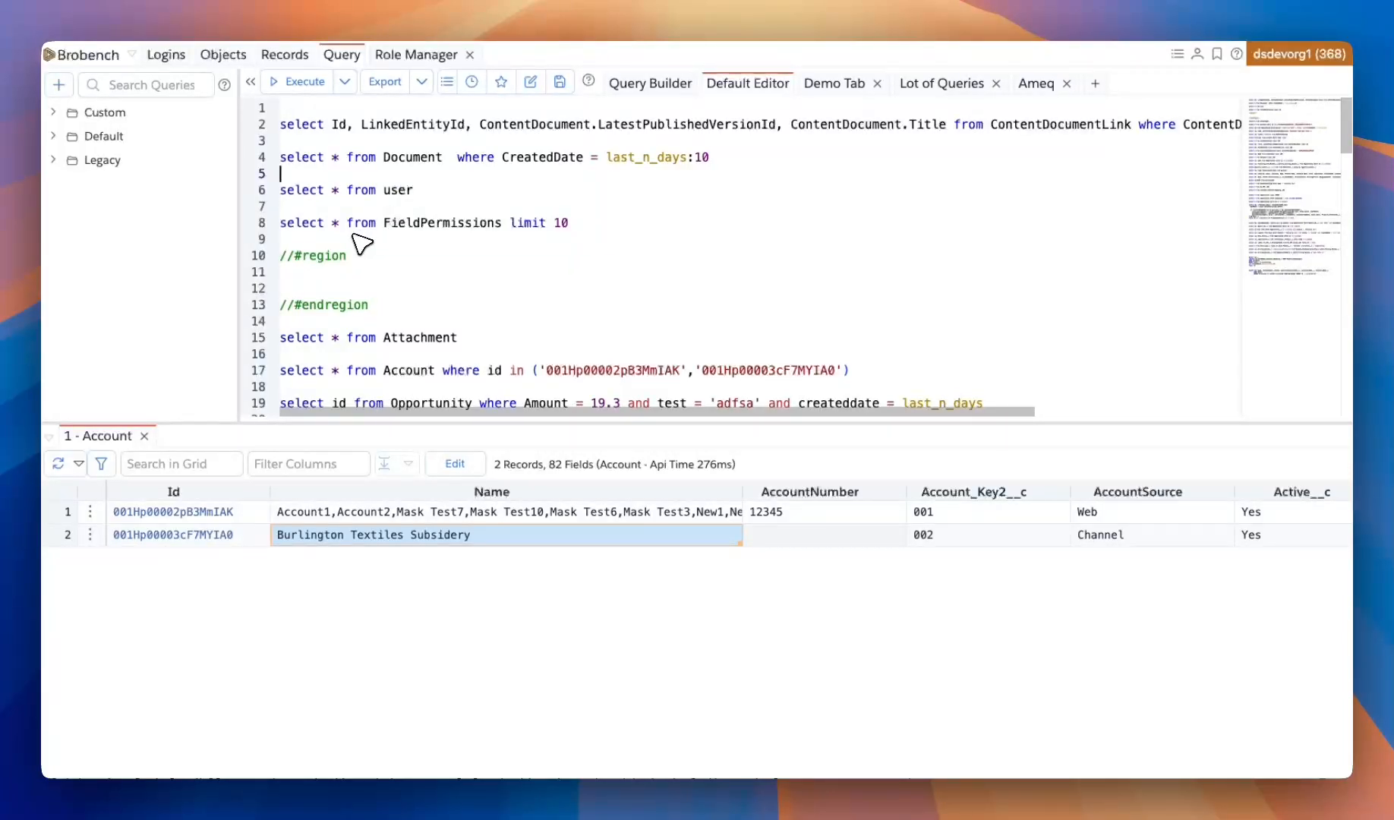
left_click(505, 222)
left_click_drag(507, 222, 265, 223)
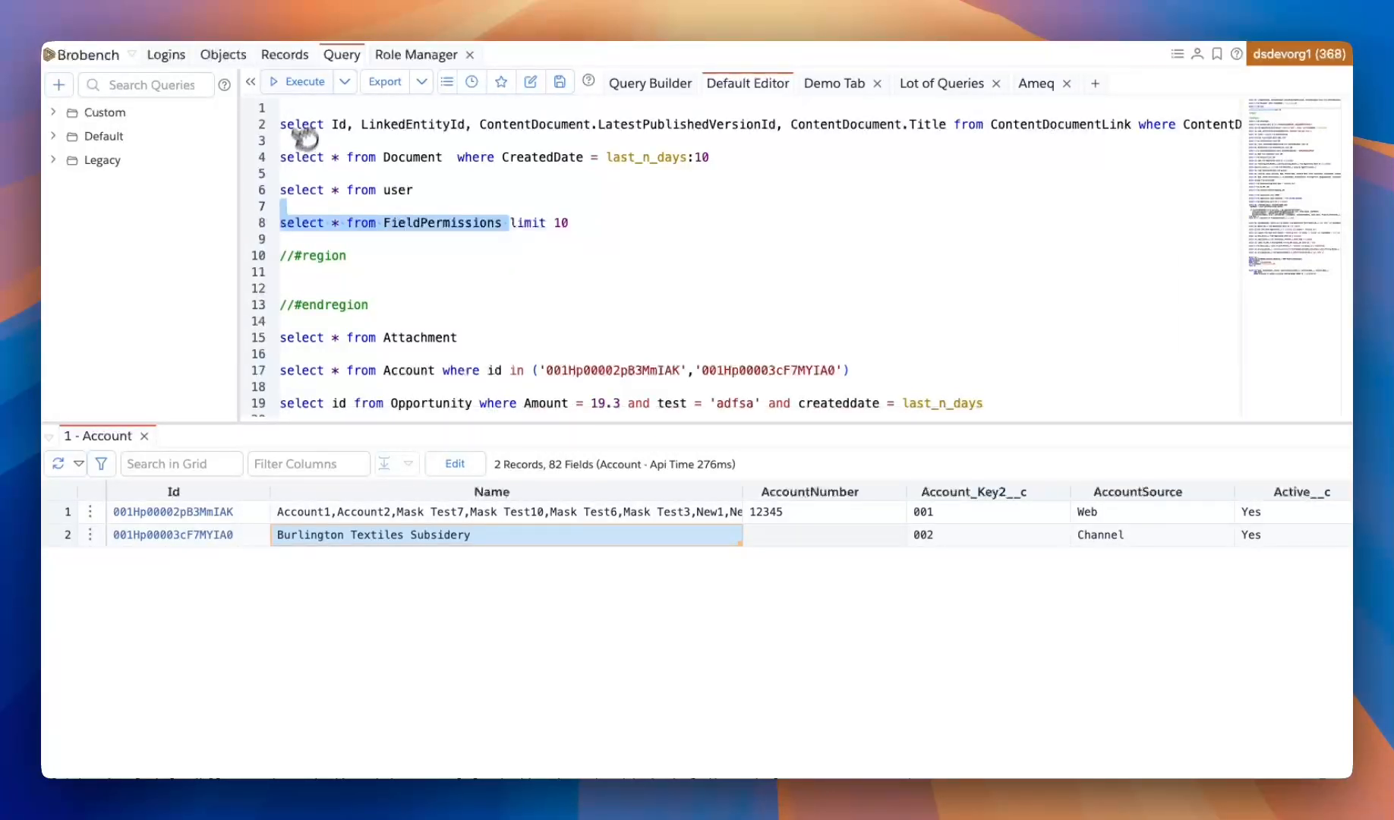
left_click(304, 82)
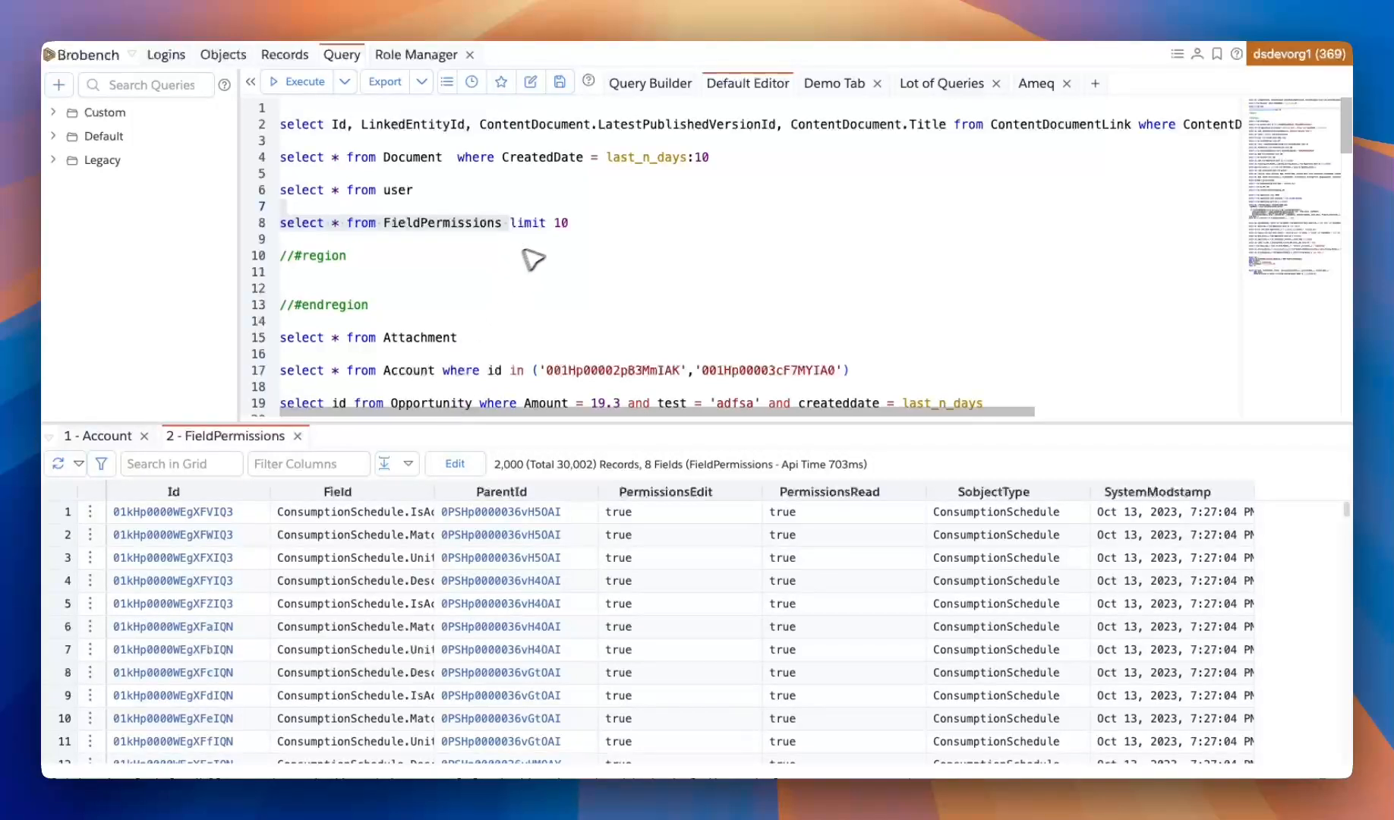
left_click(404, 467)
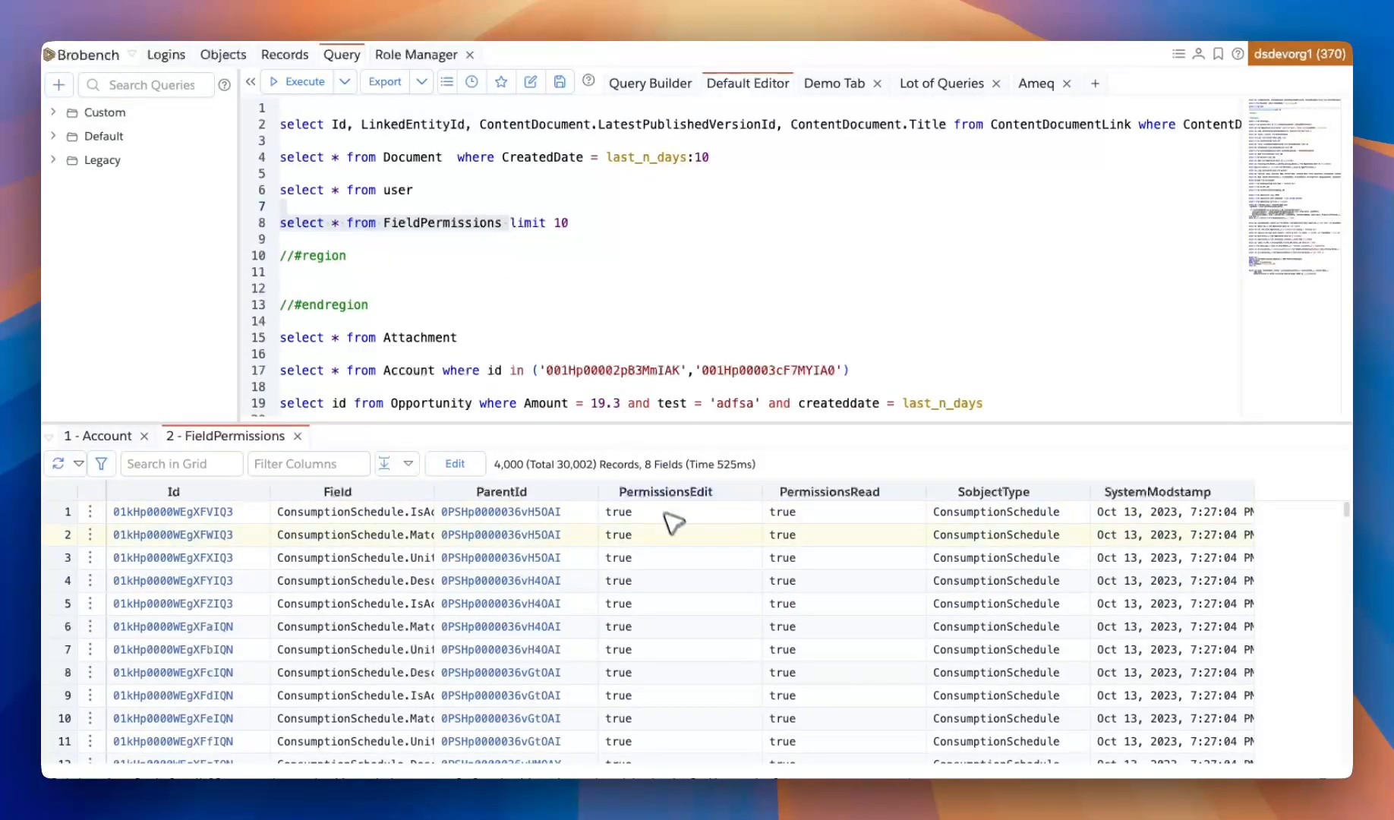
- Examine the row actions and the batch-loading choices for the FieldPermissions results
right_click(394, 538)
mouse_move(459, 670)
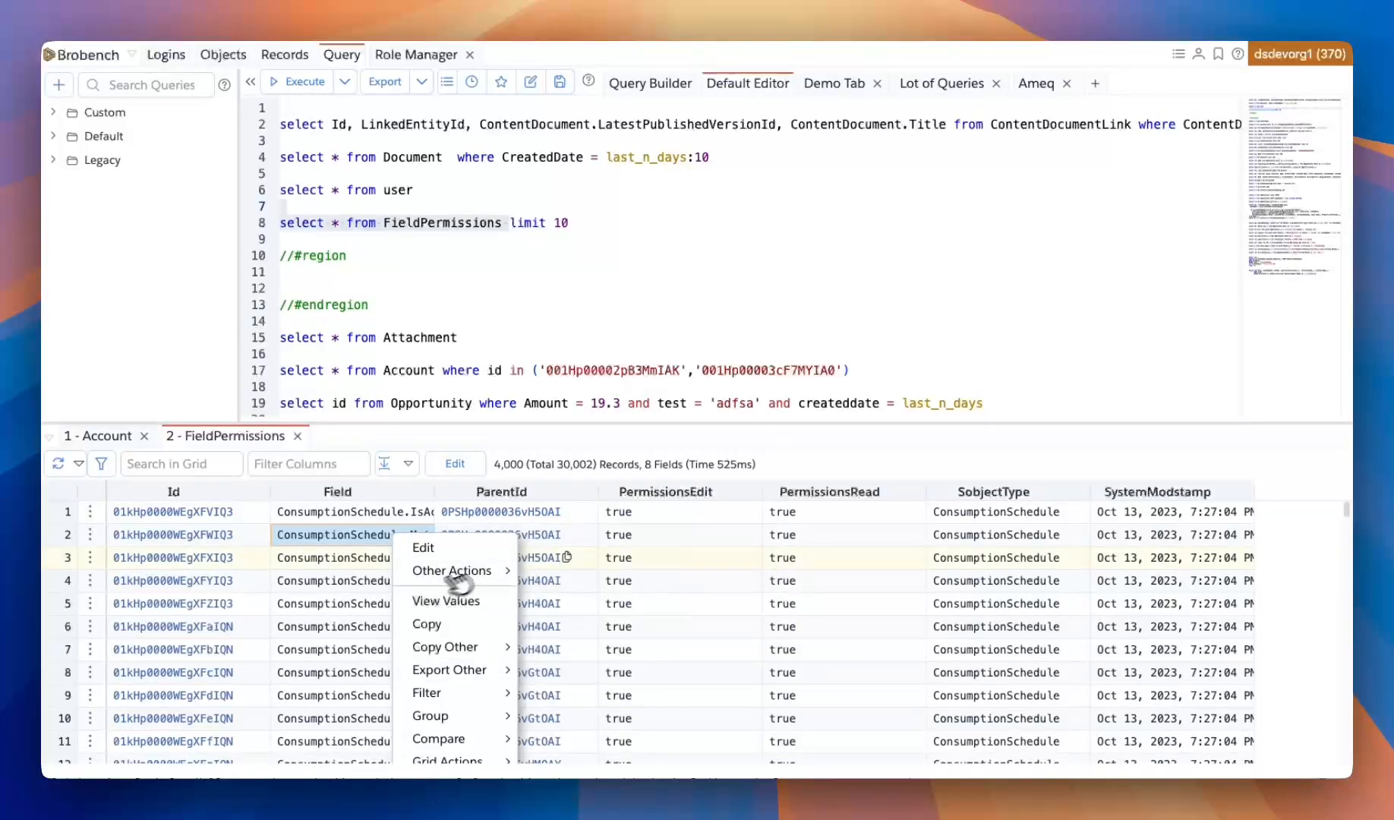
left_click(318, 544)
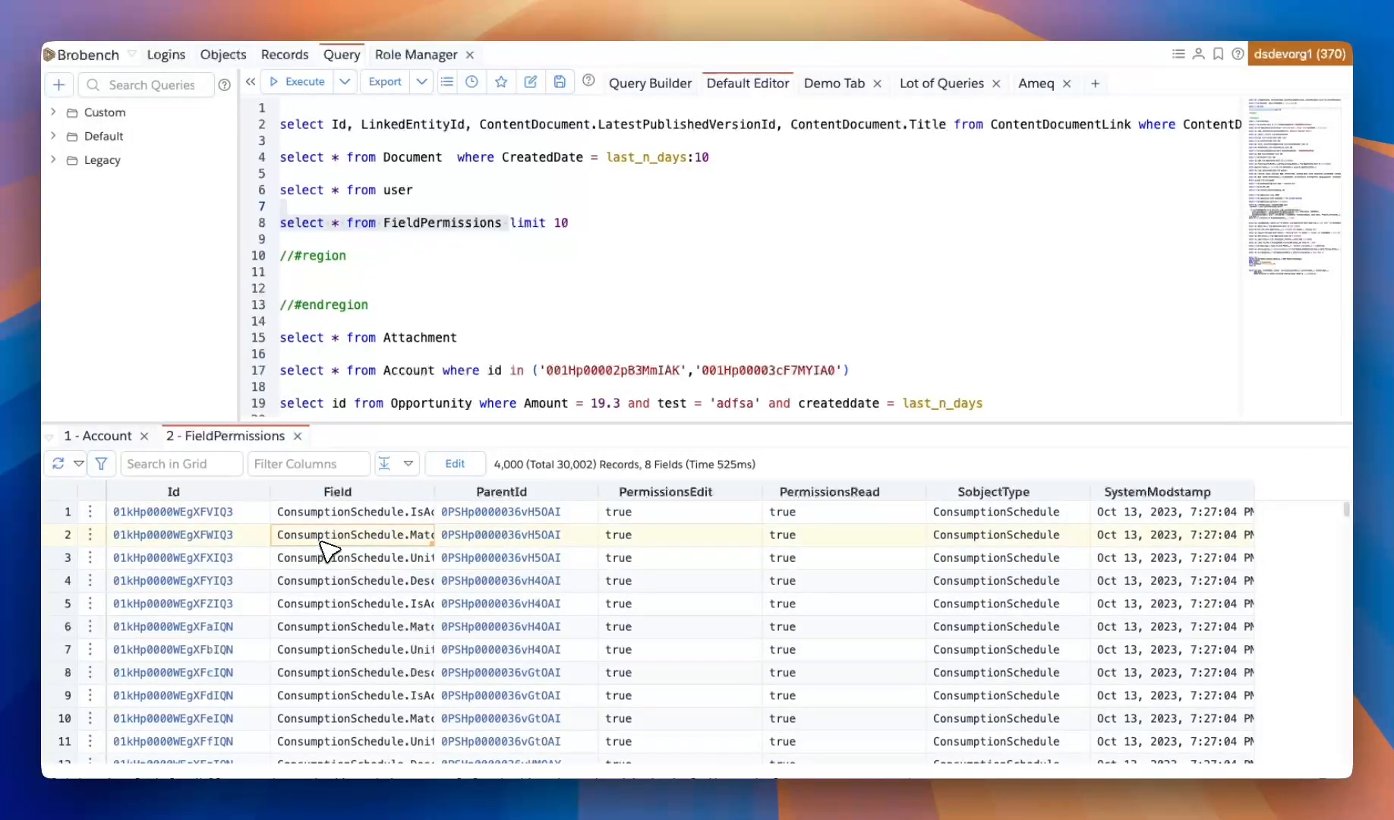
key("super+c")
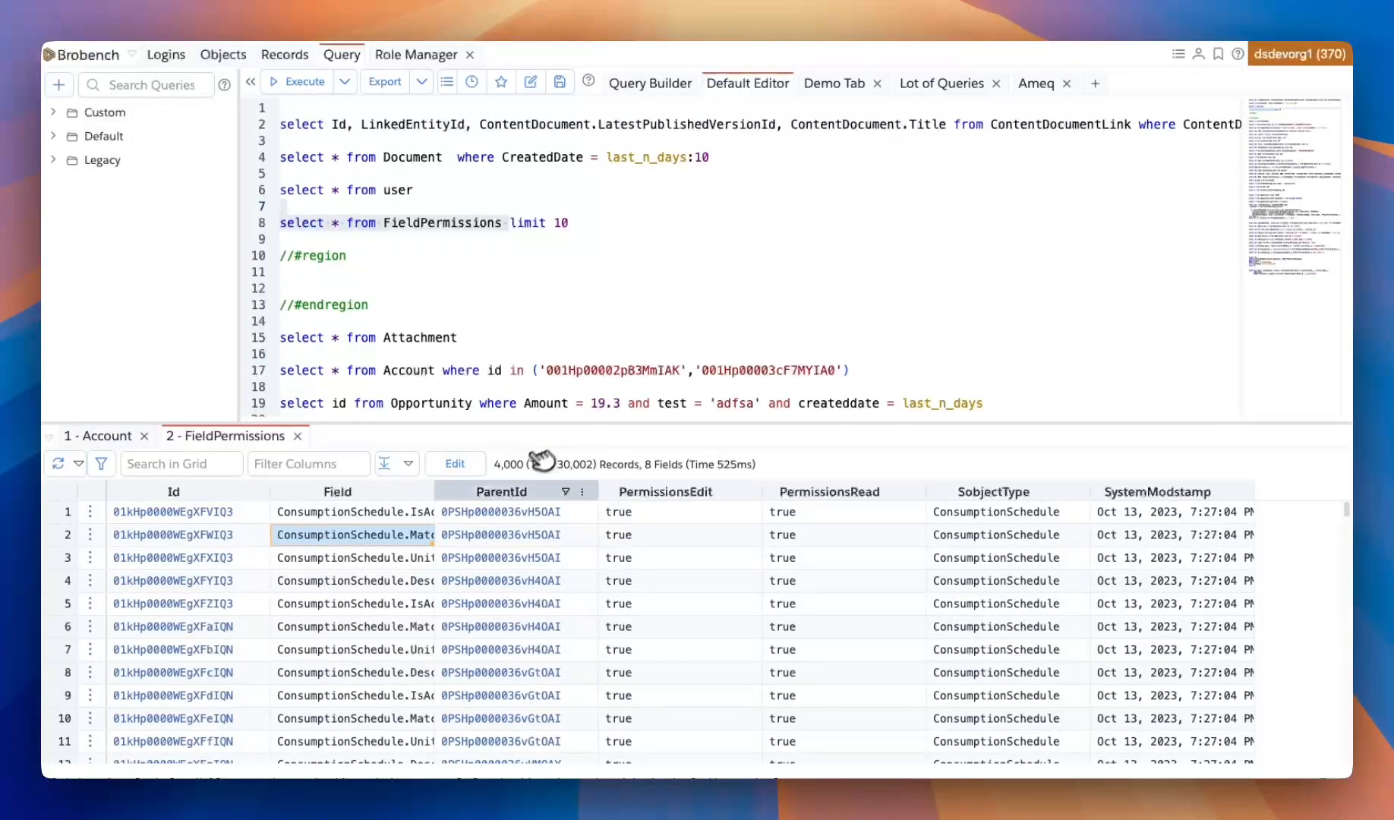
left_click(408, 463)
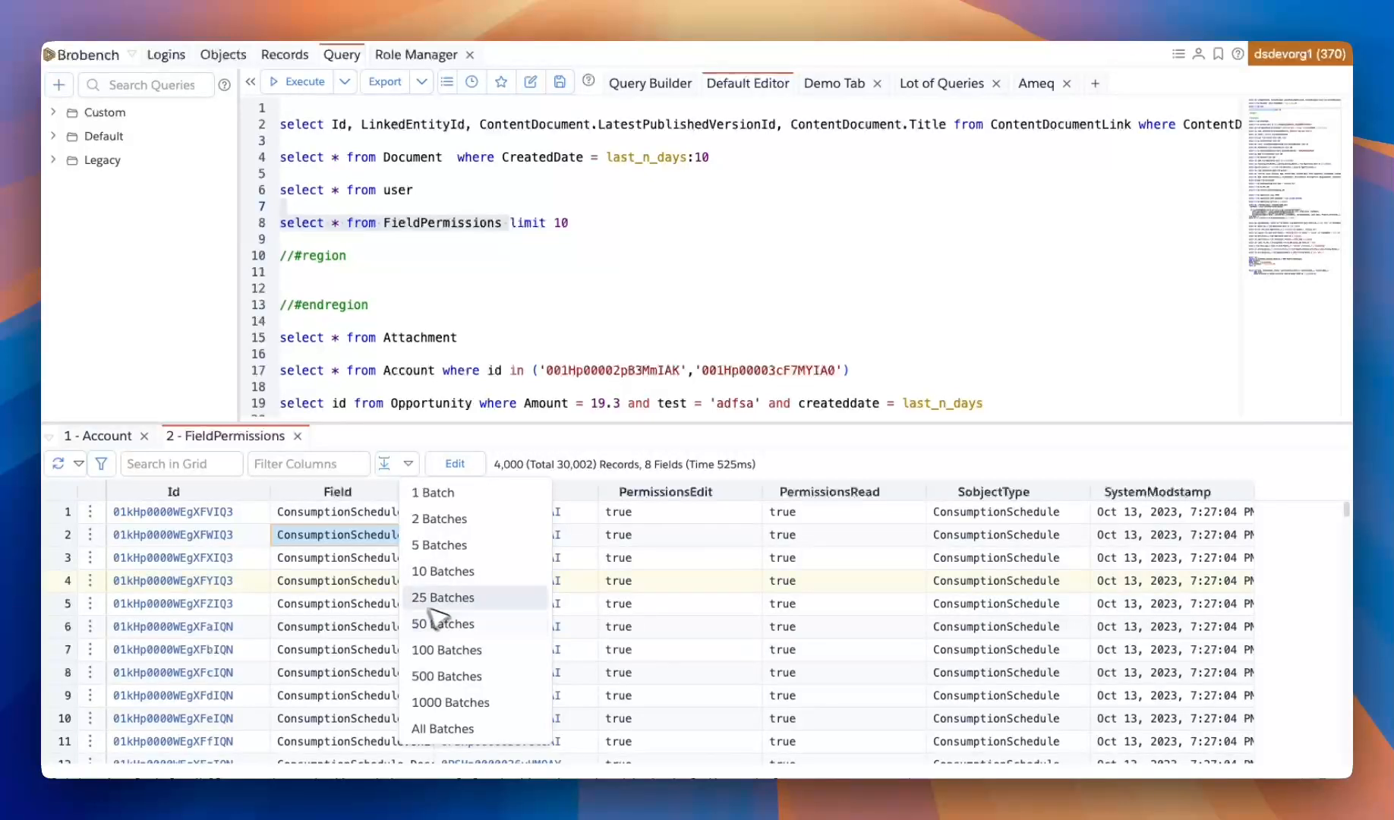
left_click(366, 563)
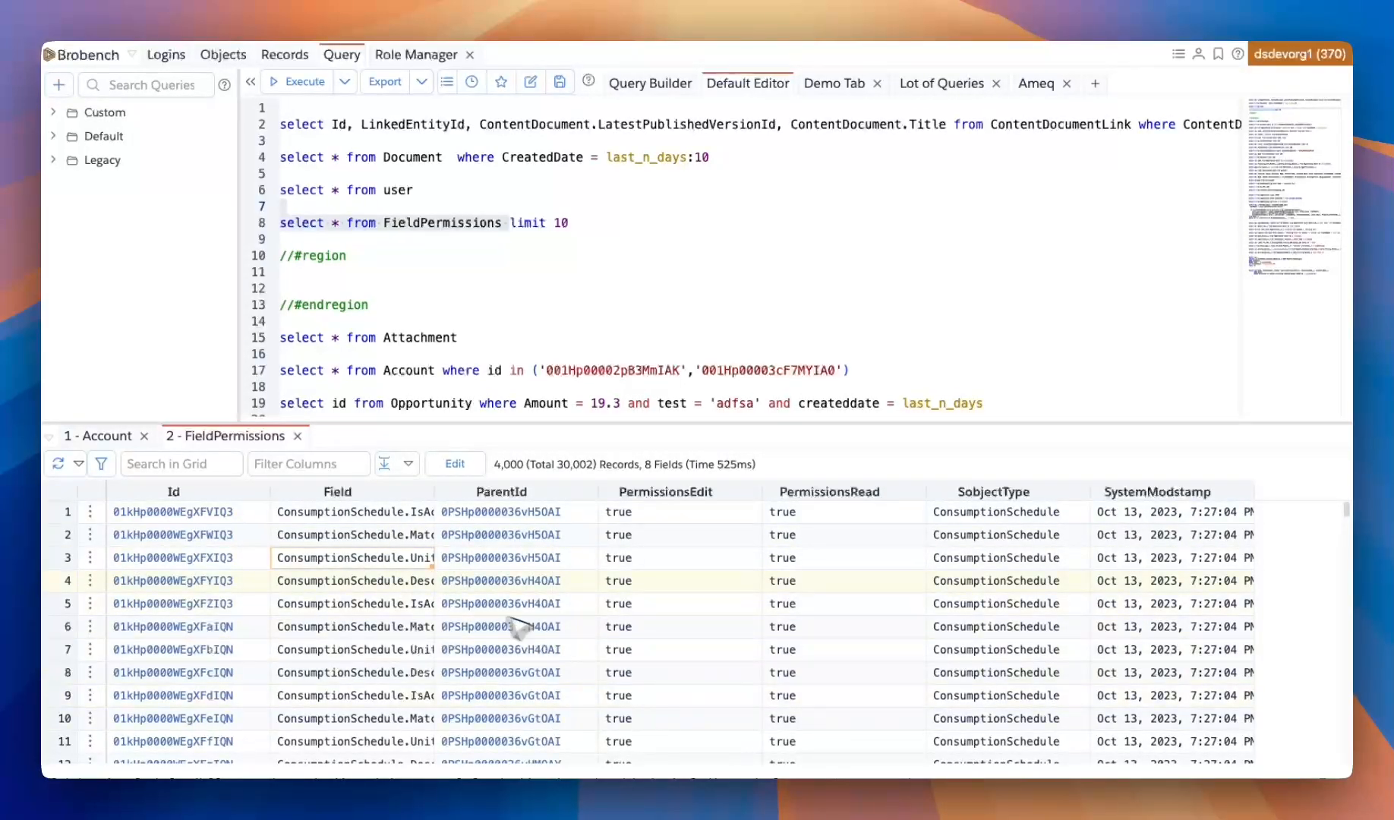
right_click(407, 561)
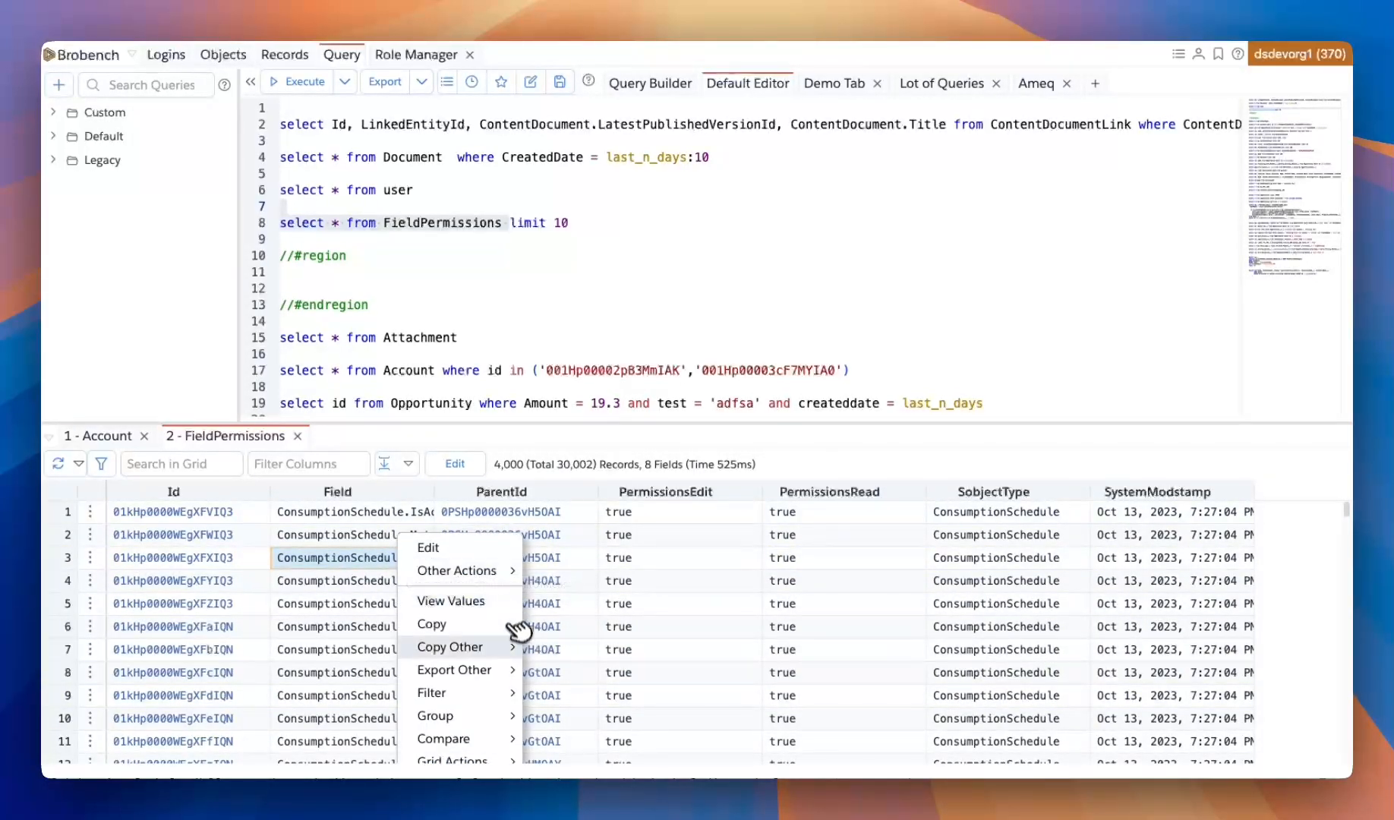
left_click(374, 565)
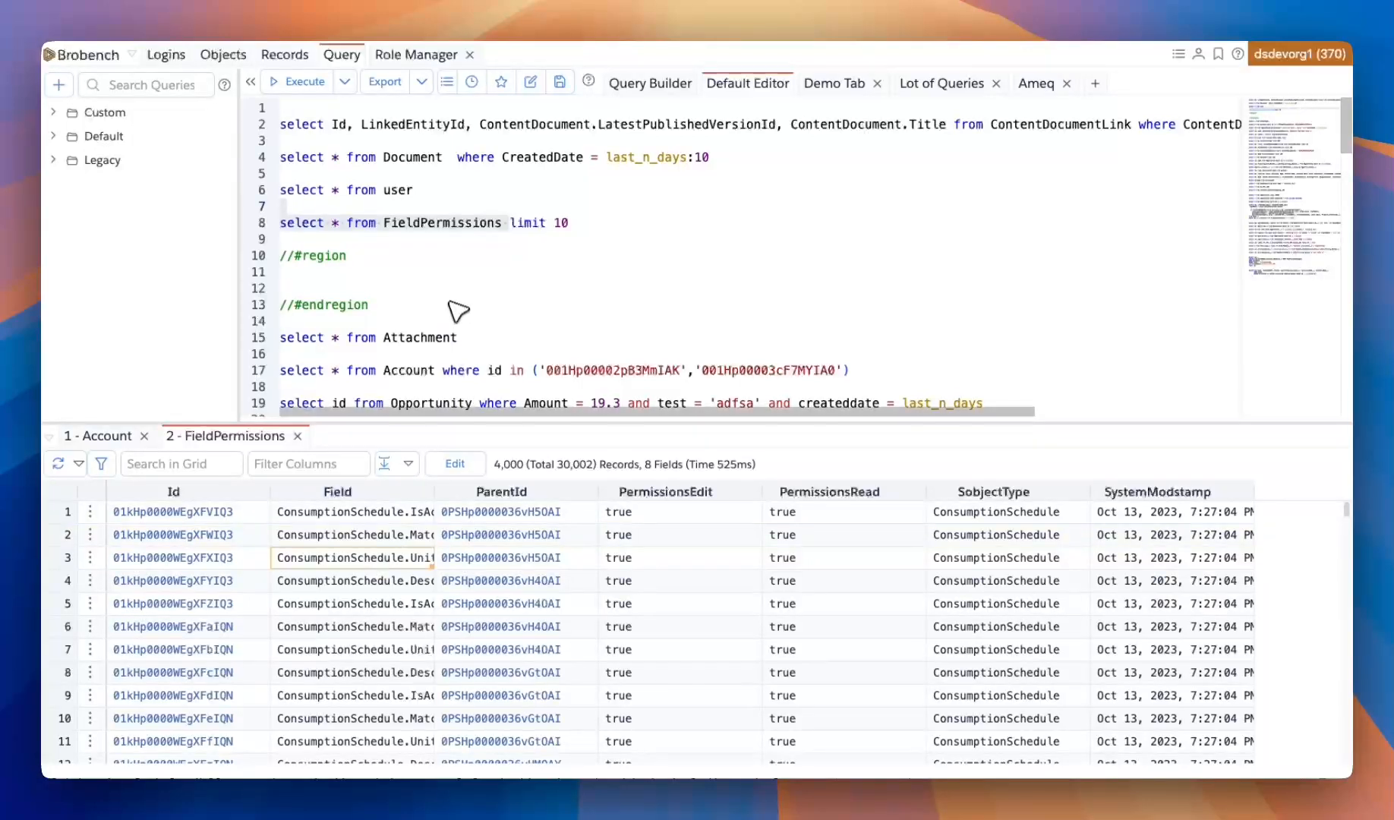
- Export the FieldPermissions query without its limit clause to a CSV file
left_click(413, 224)
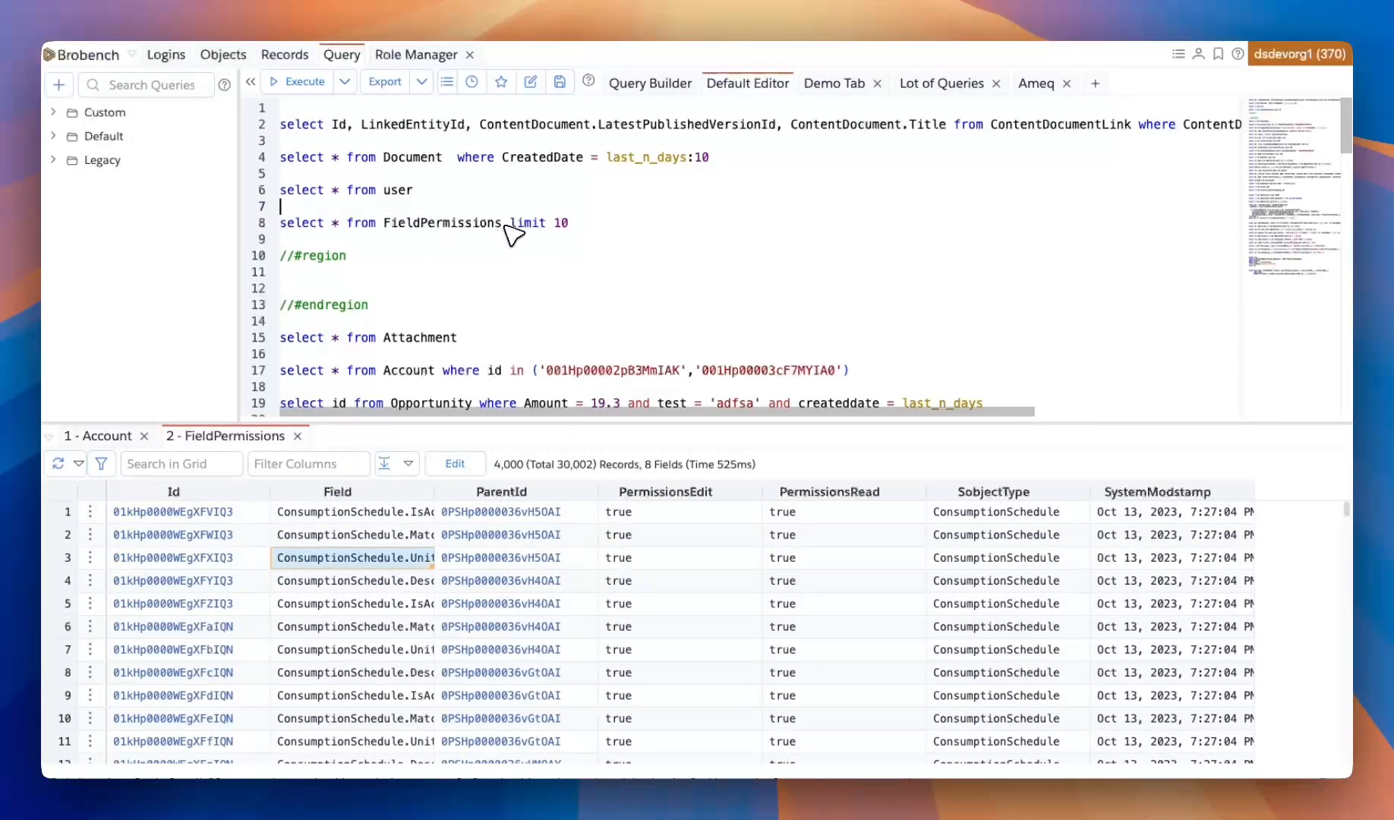
left_click_drag(502, 223, 262, 229)
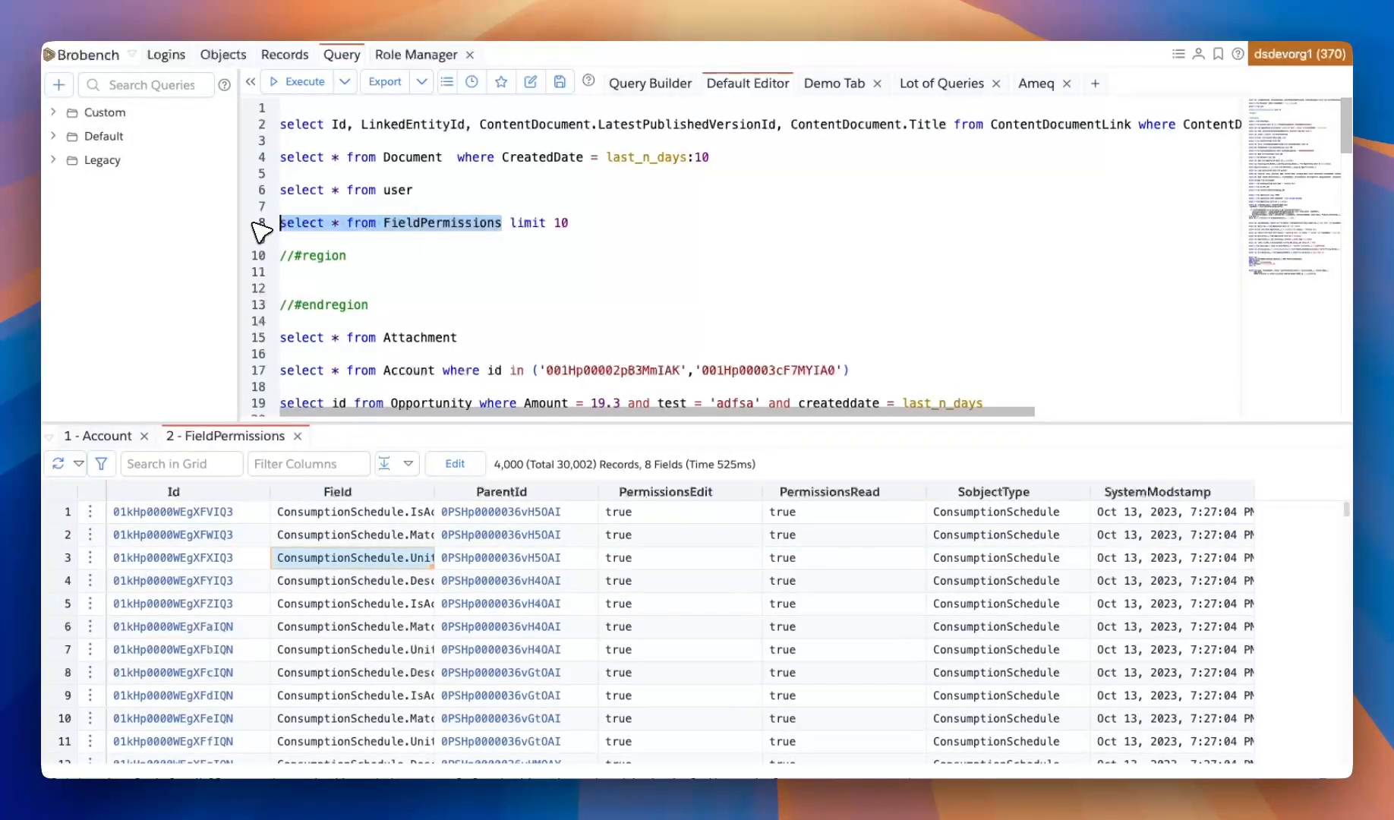
left_click(391, 82)
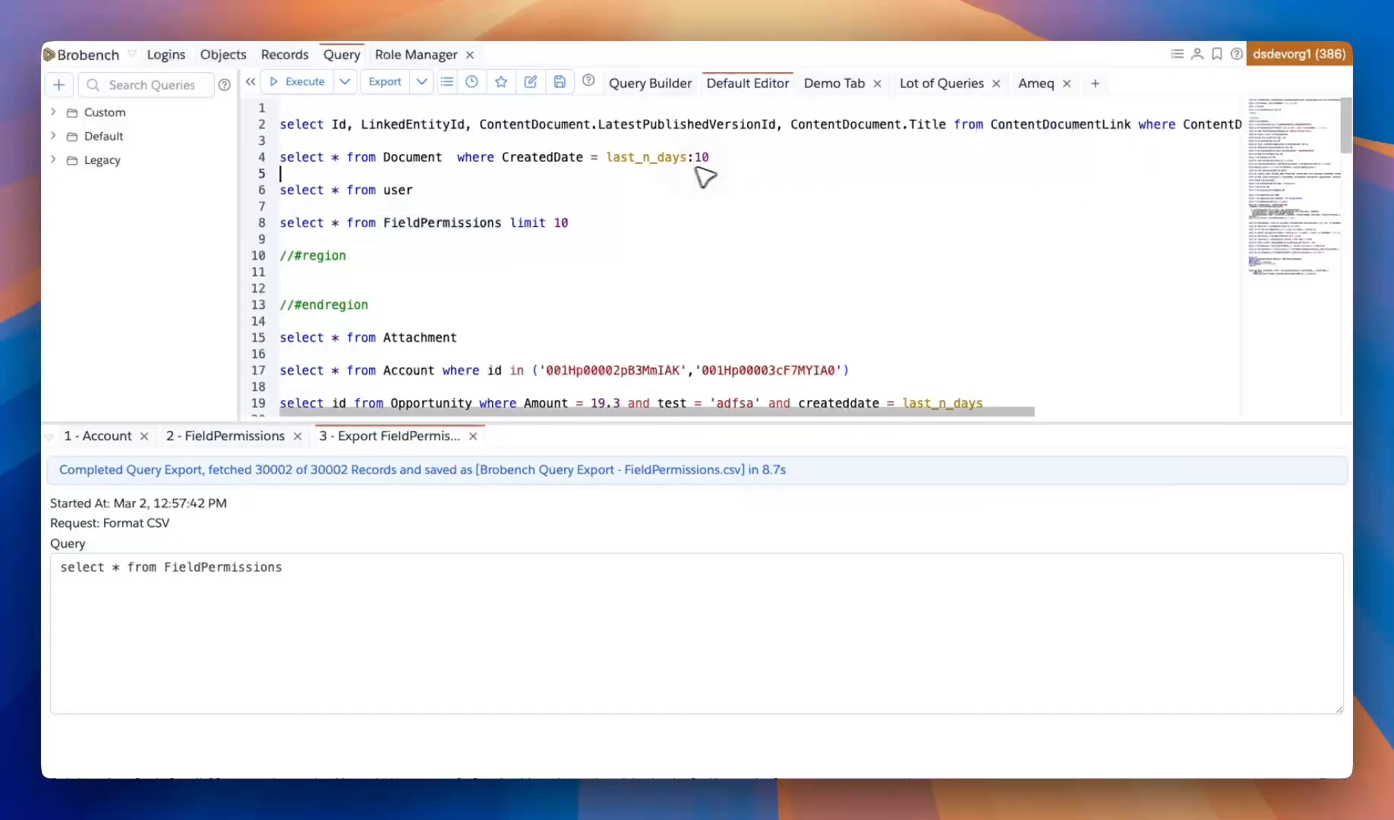
- Configure an export of the user query in Gsheet format with a Google connection
left_click(422, 82)
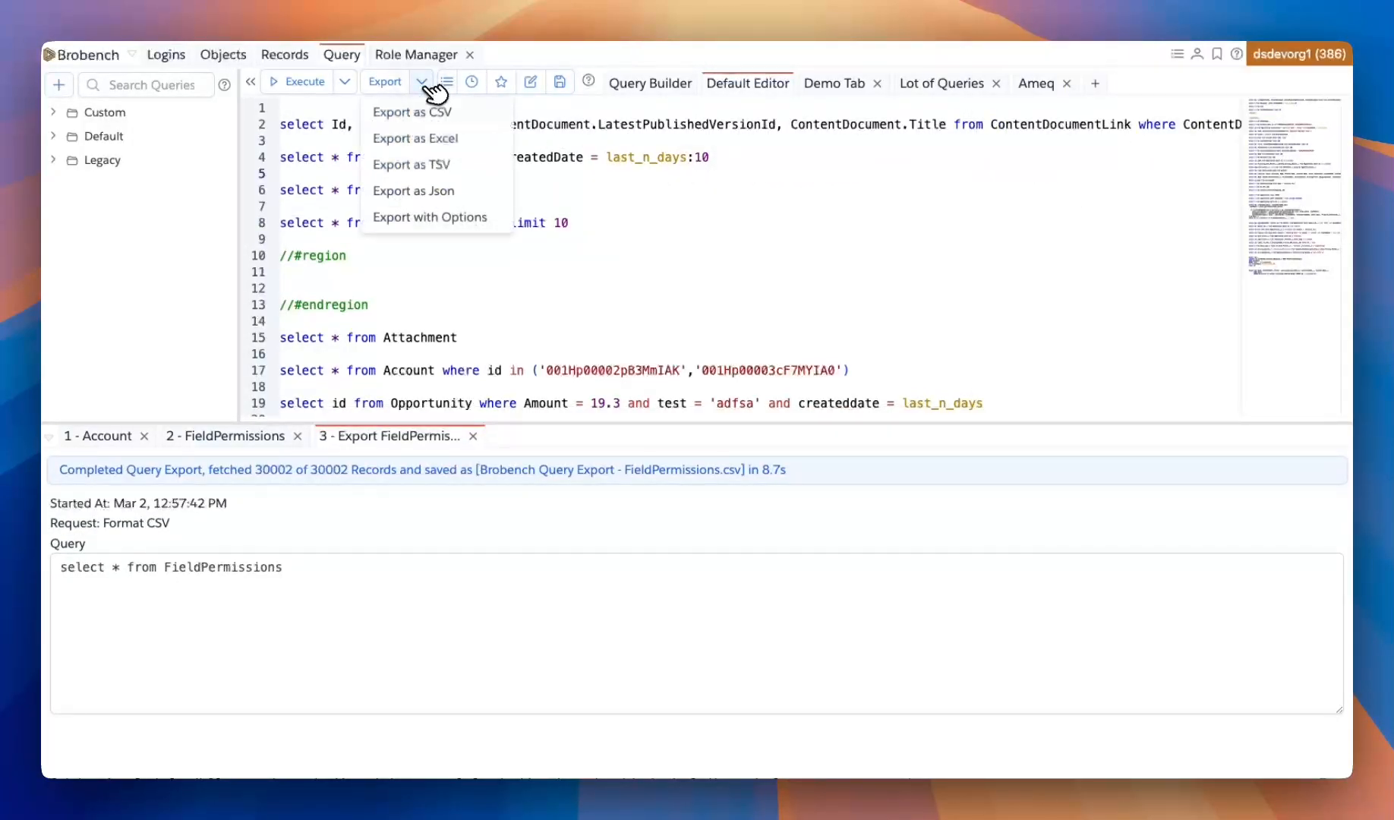
left_click(458, 220)
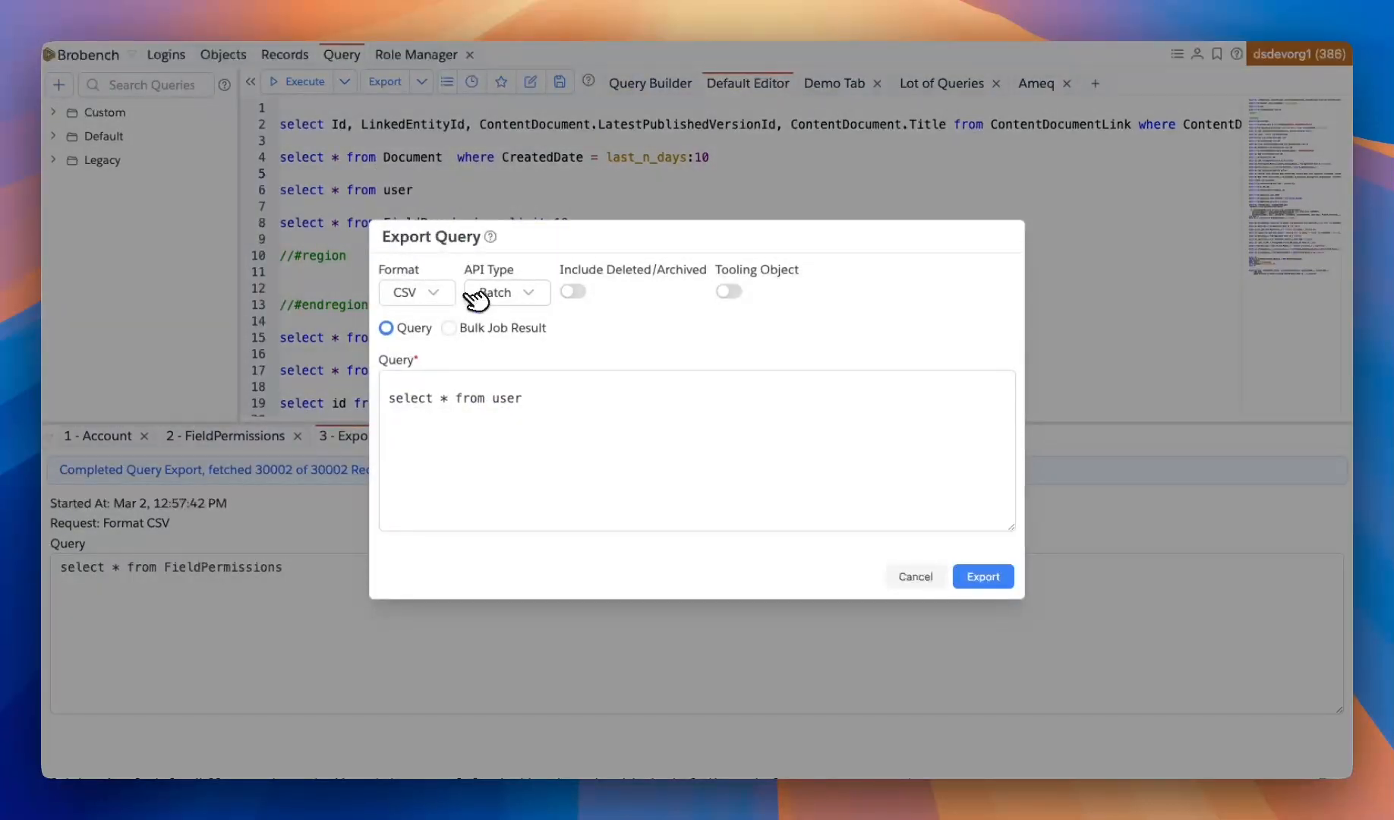
left_click(526, 296)
left_click(581, 406)
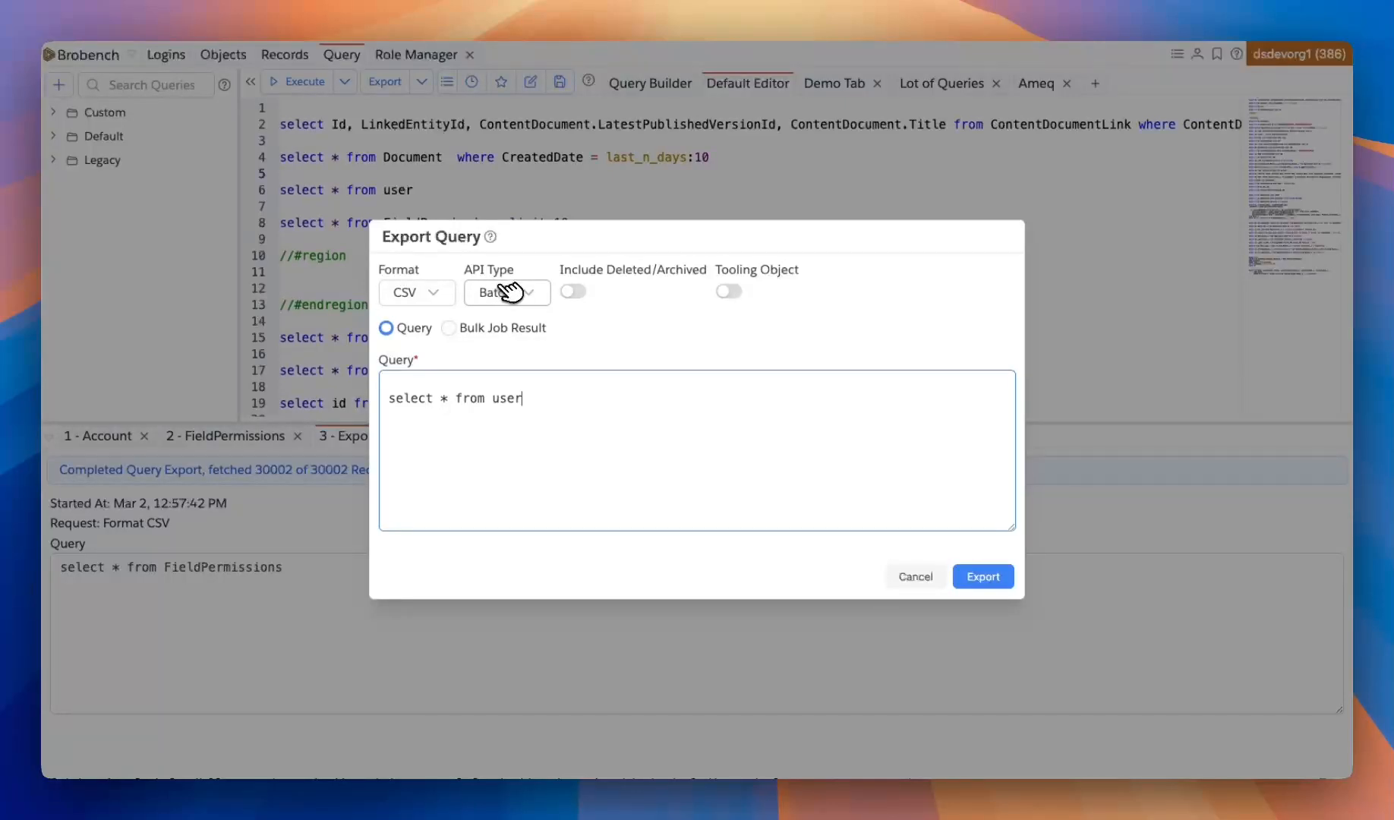
left_click(452, 294)
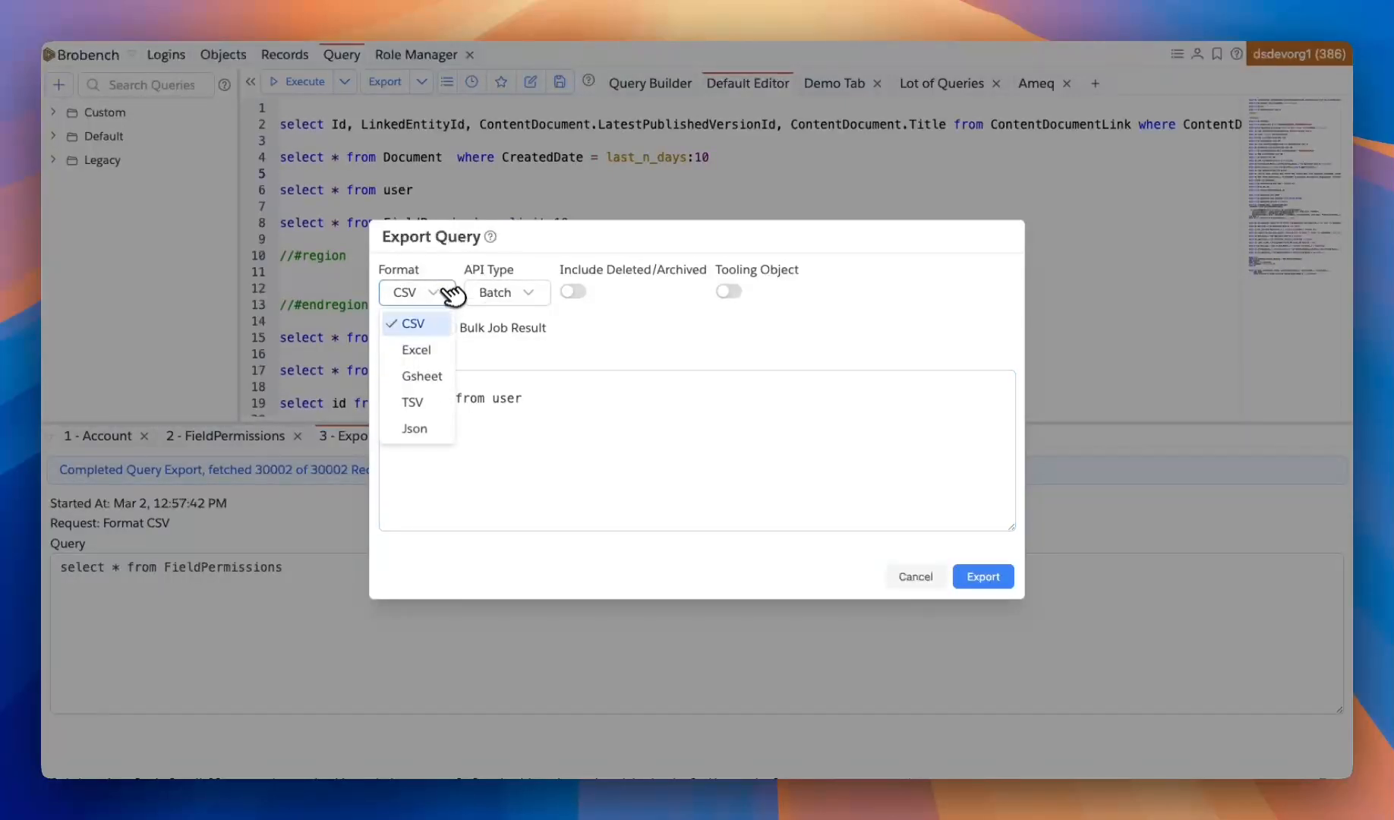
left_click(454, 376)
left_click(510, 304)
left_click(569, 325)
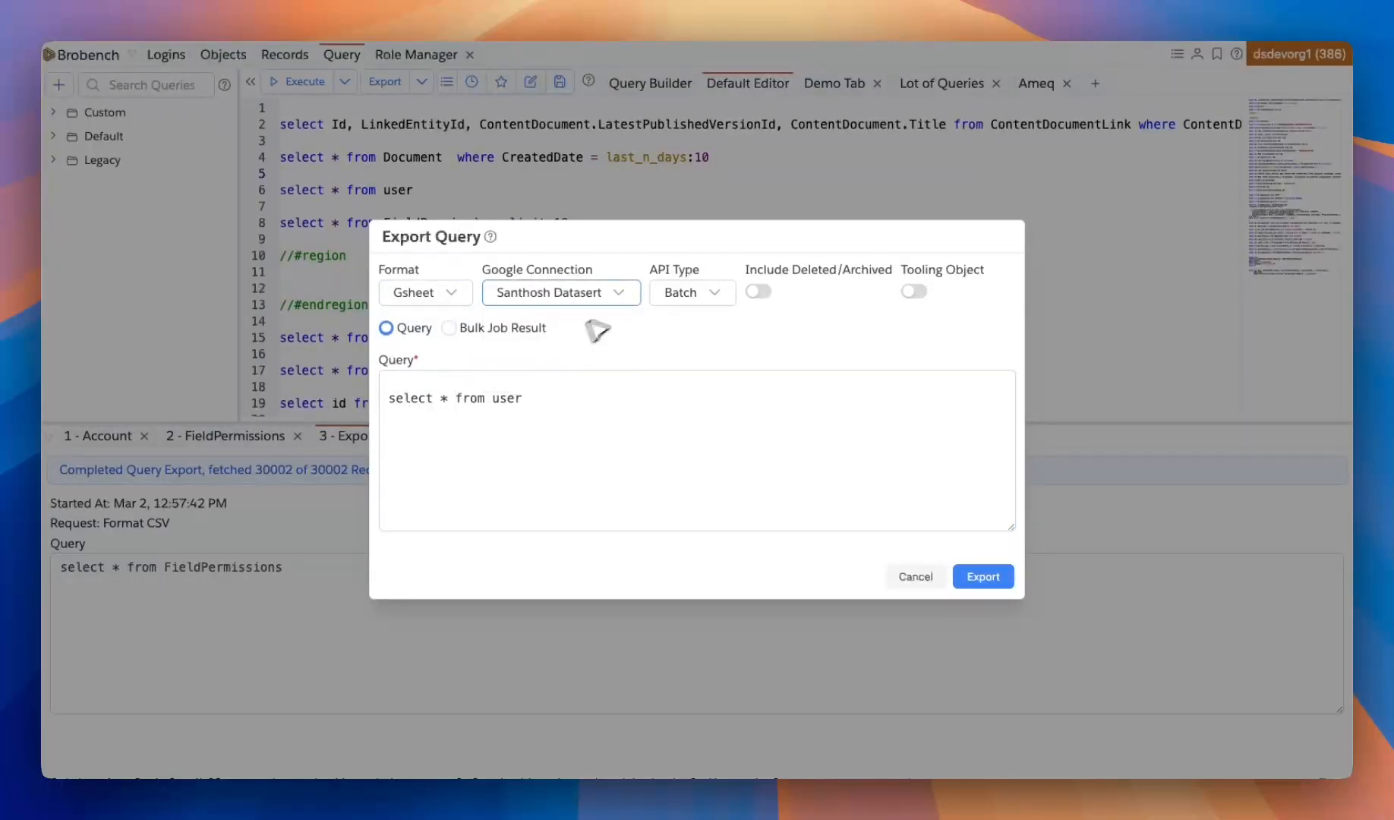
- Switch the export source to Bulk Job Result and cancel the export
left_click(507, 328)
left_click(511, 444)
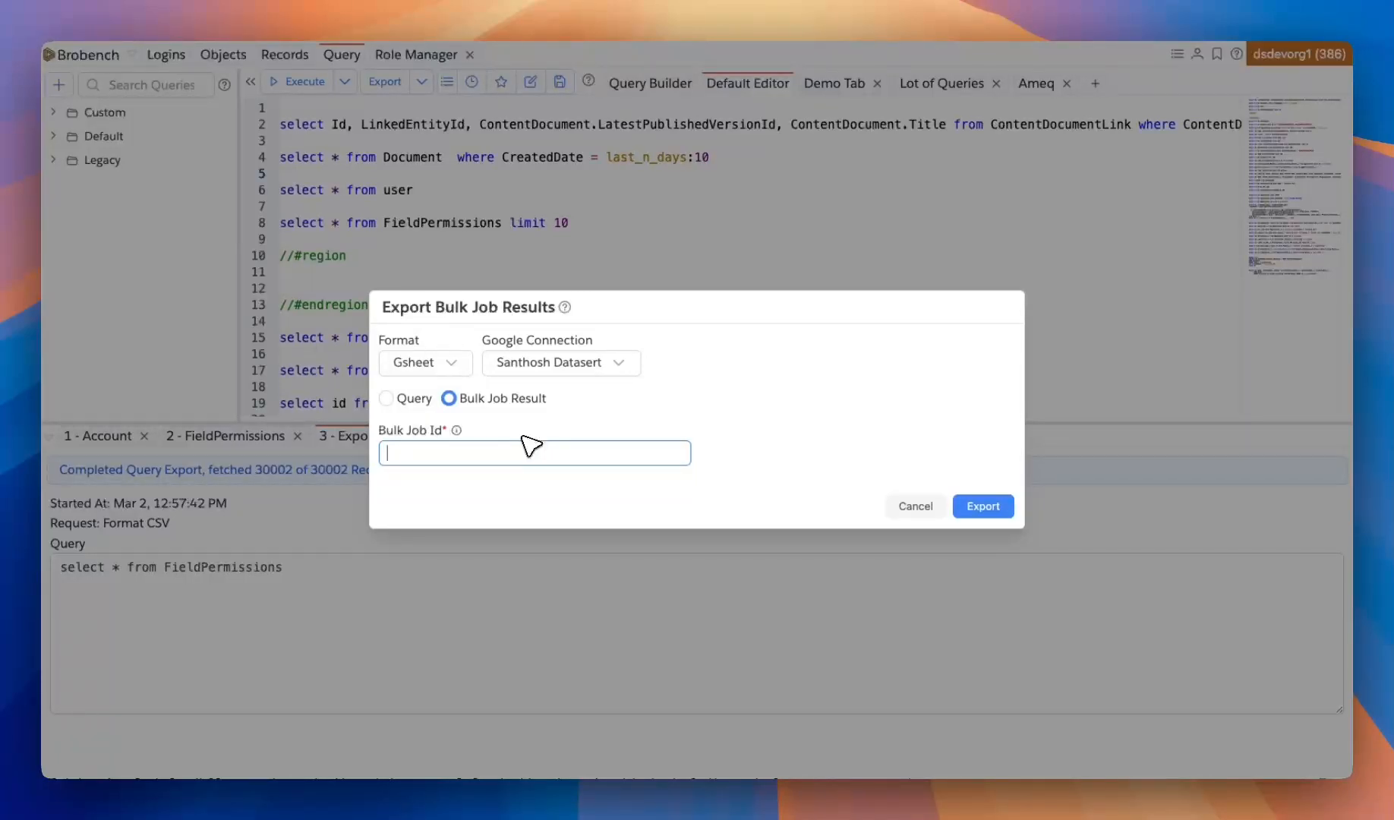
left_click(915, 506)
- Examine the Default Editor's code overview and the queries below the region block
left_click(484, 145)
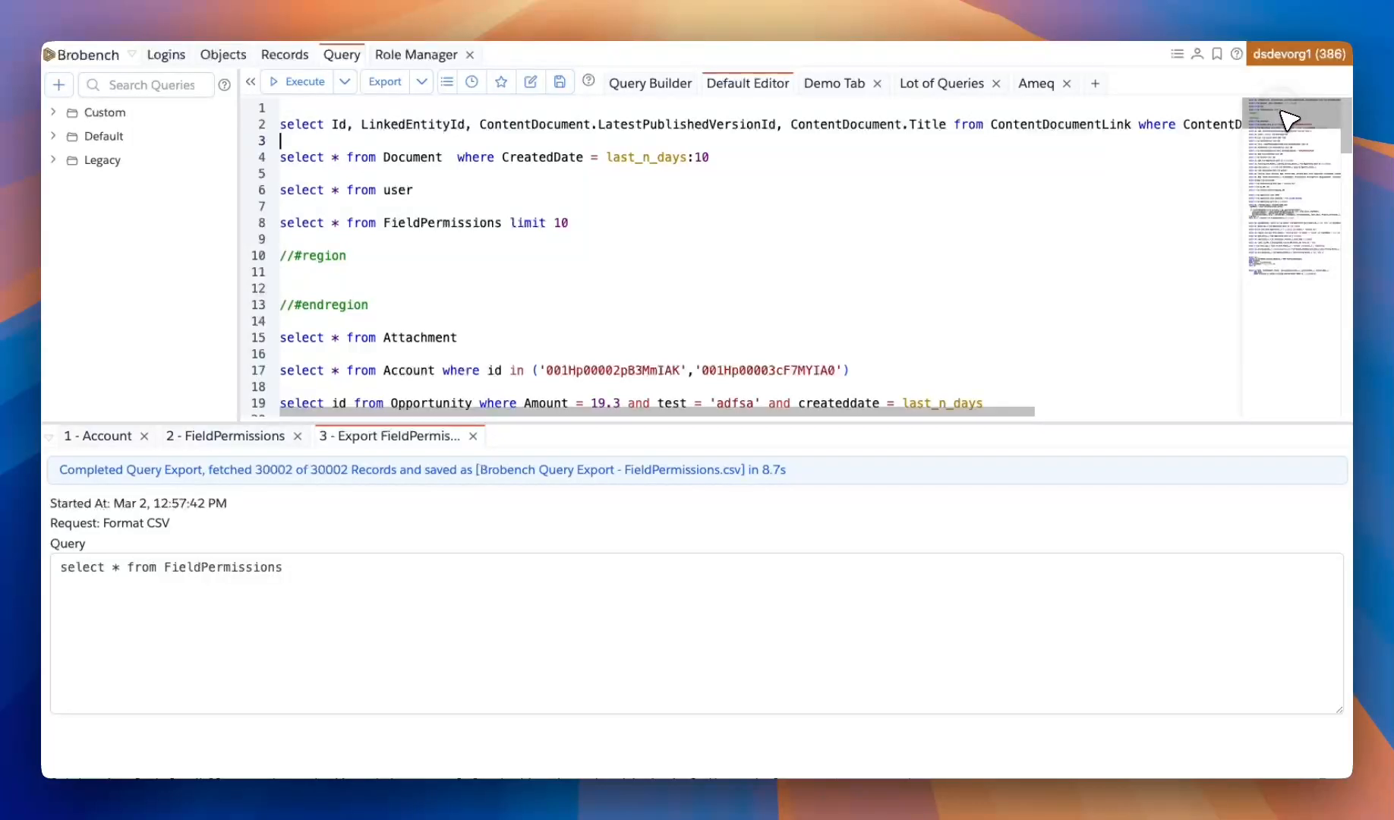
scroll(1285, 140, "down", 8)
scroll(1283, 144, "up", 8)
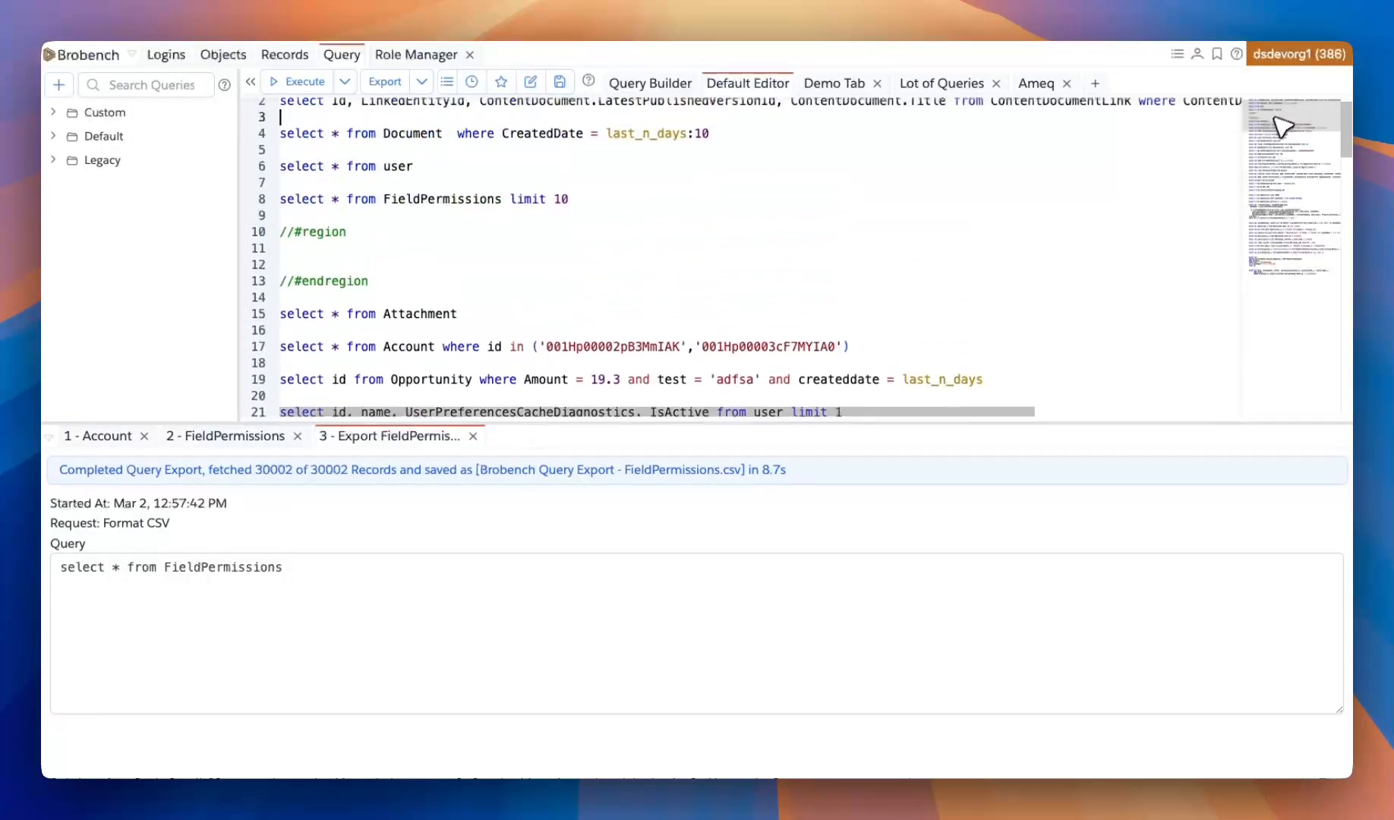
scroll(577, 257, "up", 1)
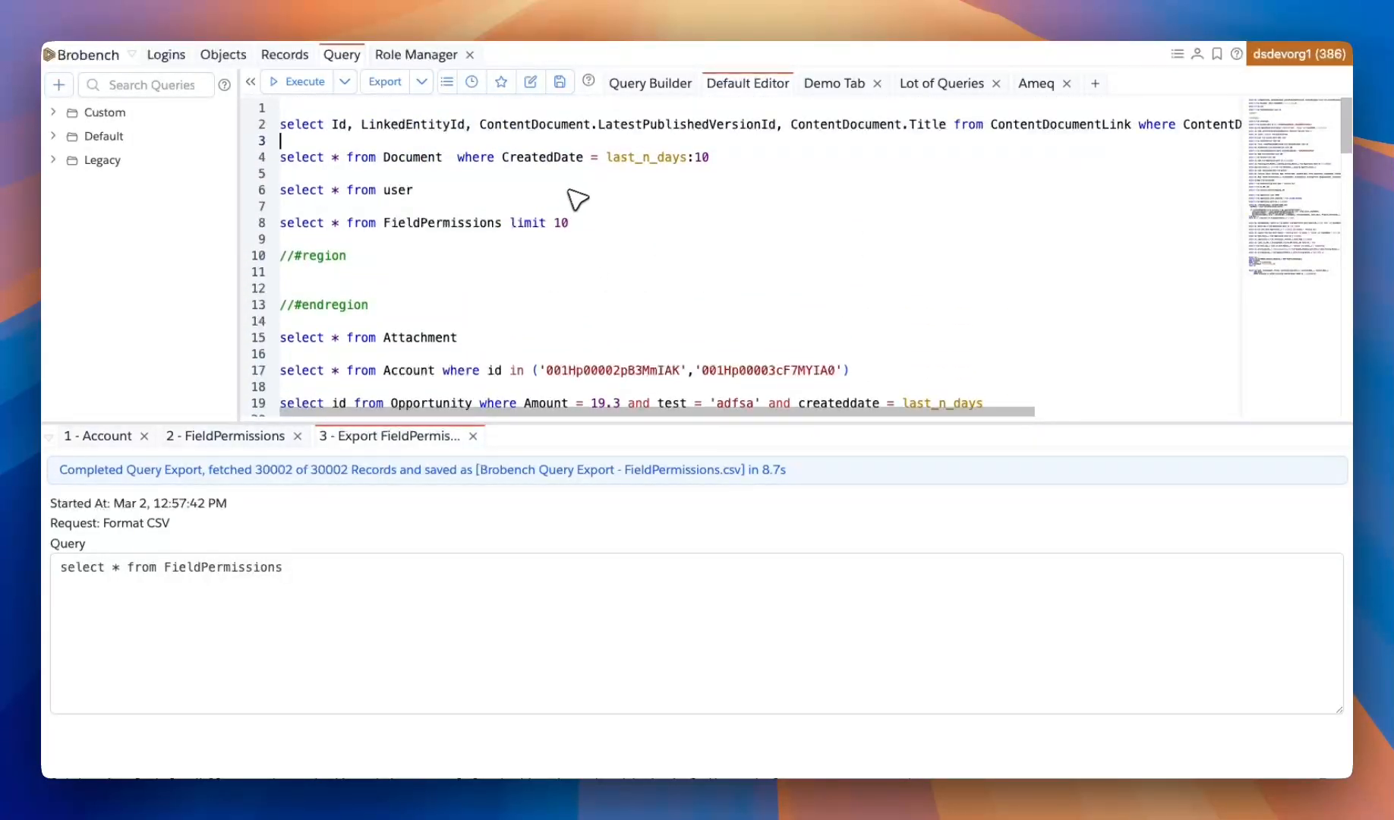
scroll(646, 259, "down", 2)
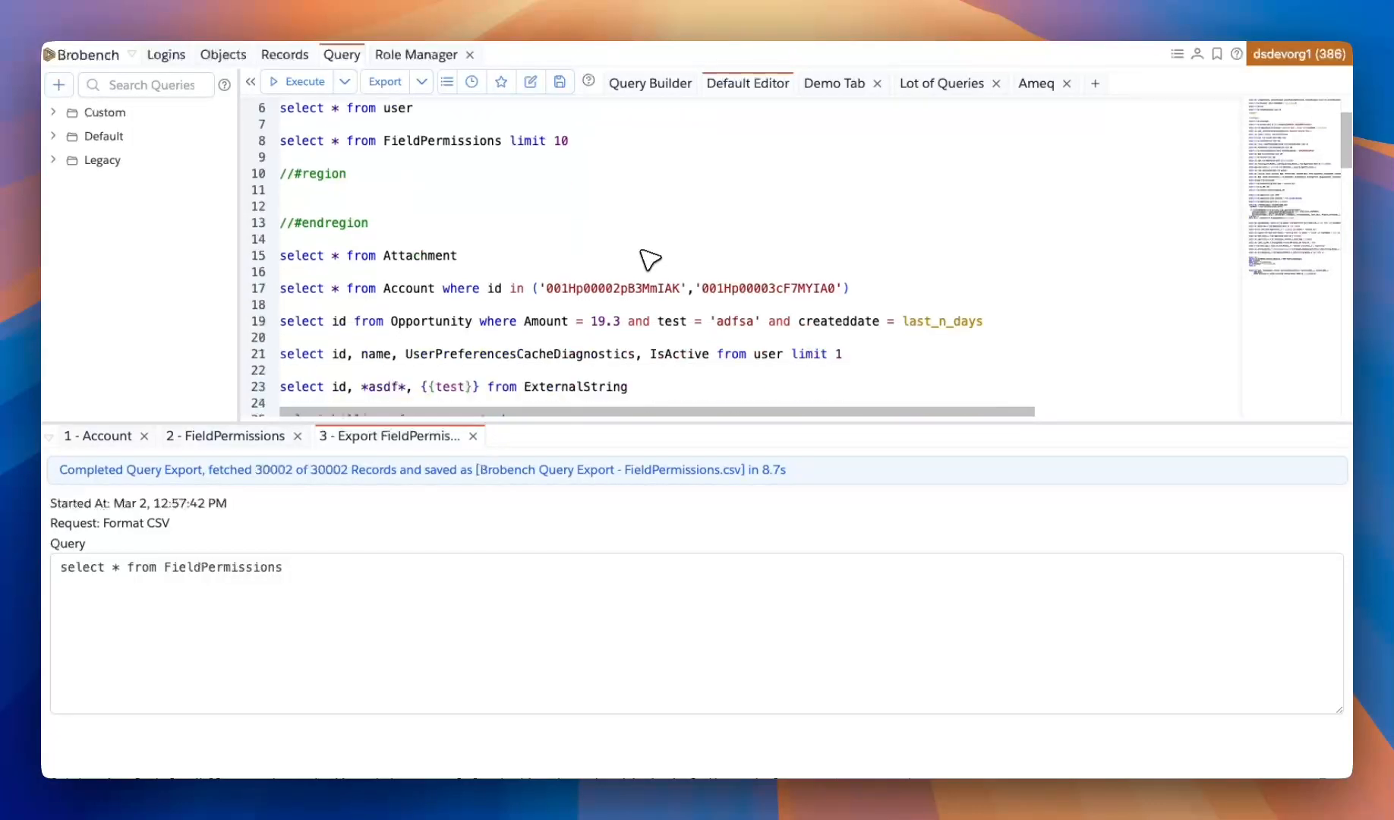
scroll(649, 260, "down", 2)
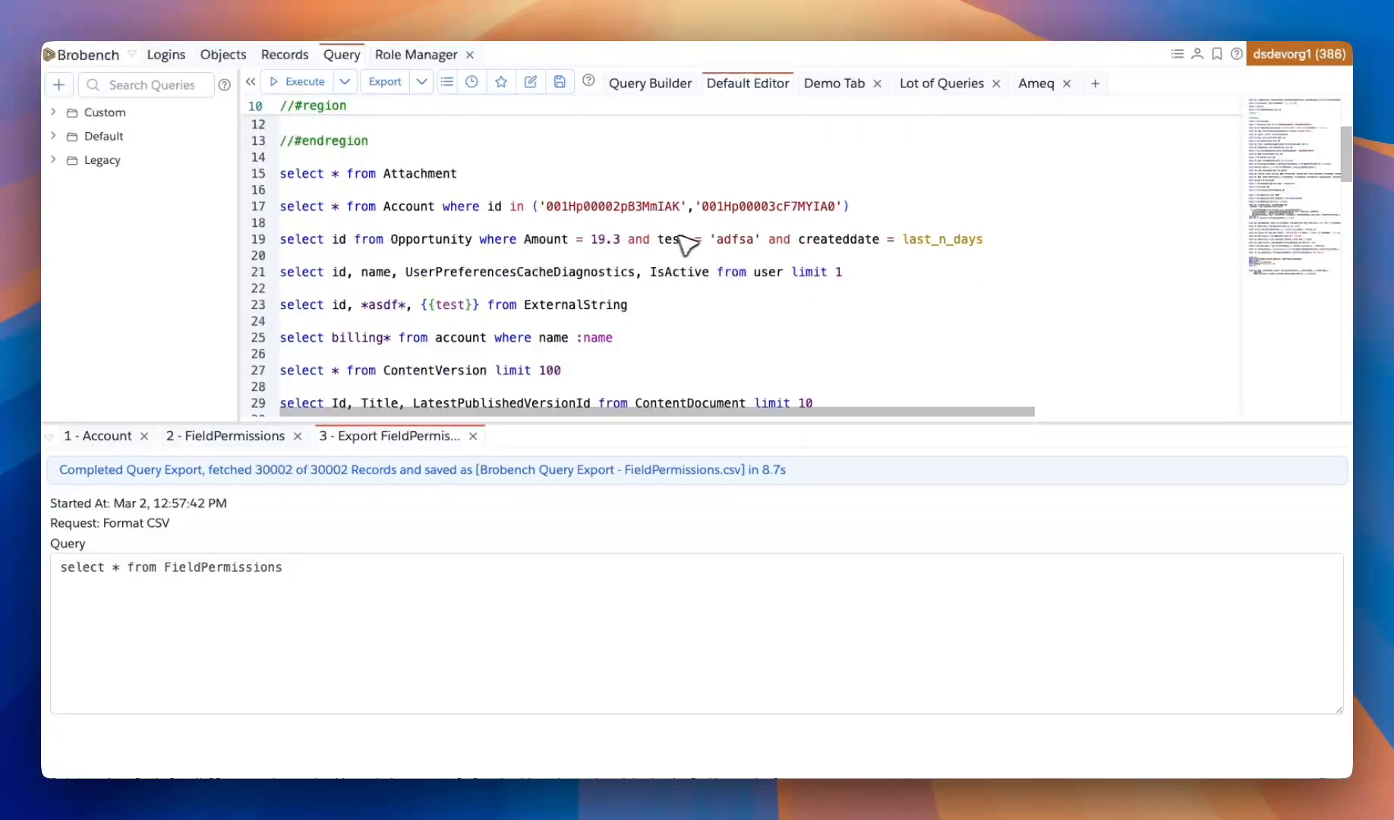
- Examine the syntax colouring of the and operators, the 19.3 value, the billing* wildcard and the :name variable in the queries
double_click(638, 240)
double_click(779, 240)
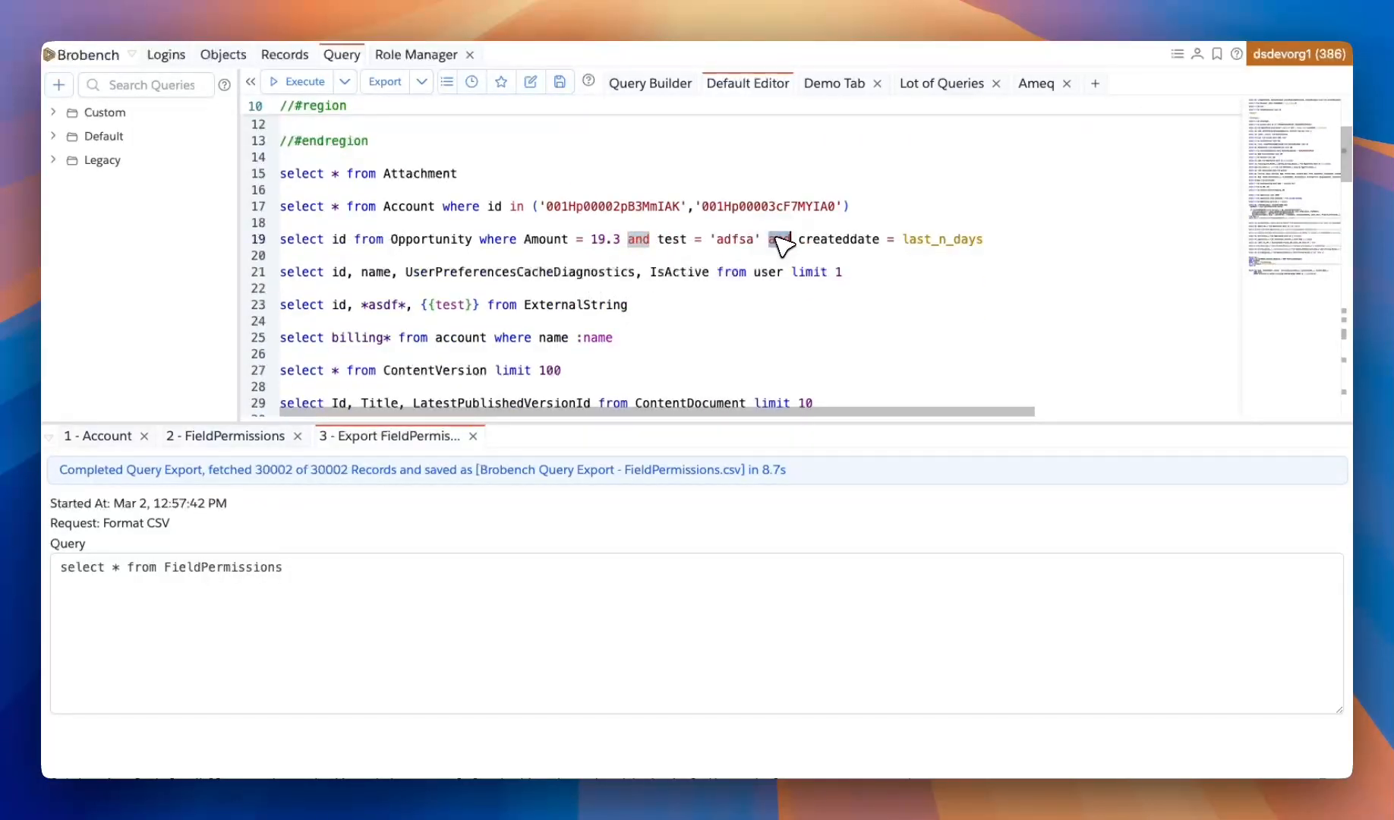
double_click(605, 240)
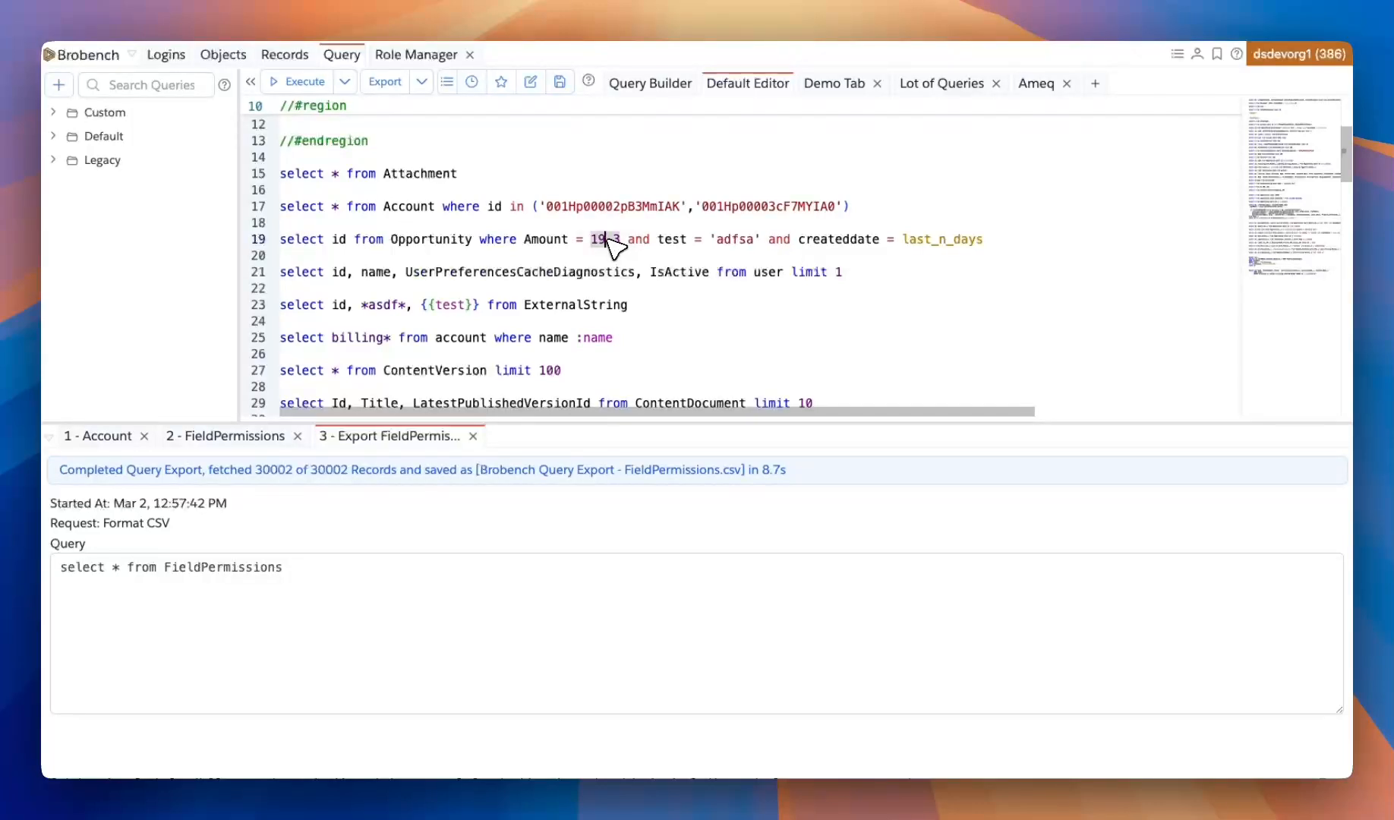
left_click_drag(391, 338, 340, 337)
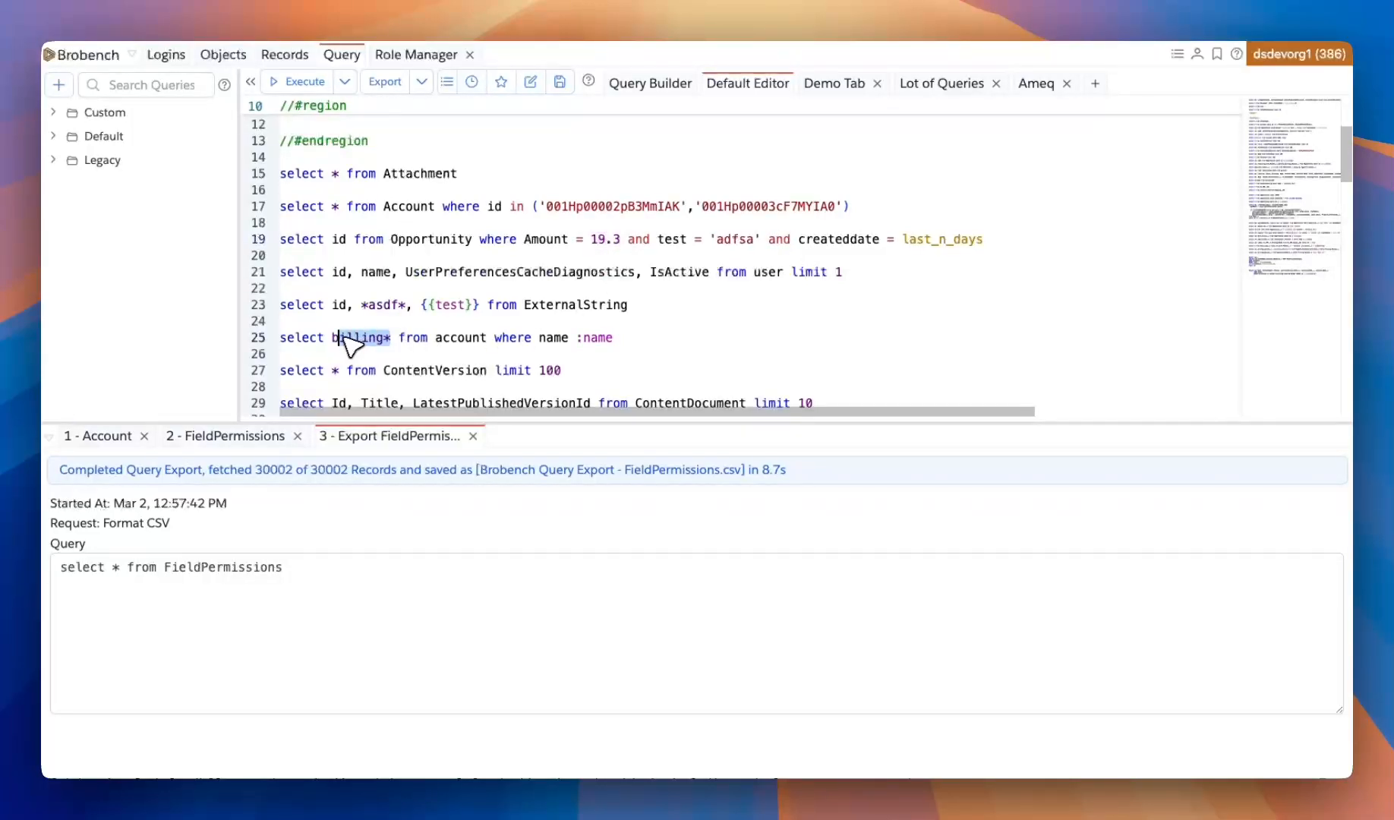
left_click_drag(583, 337, 608, 335)
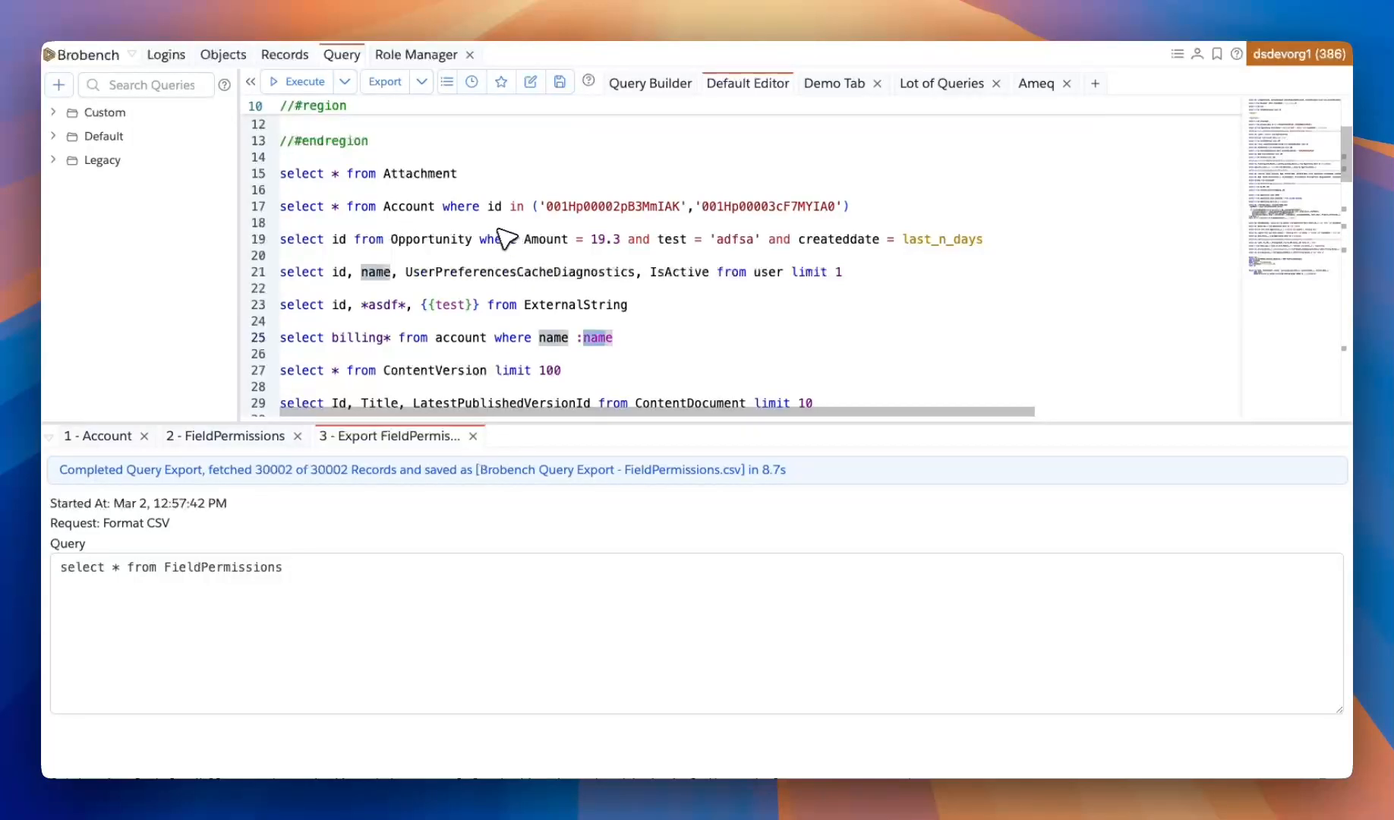
- Switch the app theme to dark and review the syntax colouring across the Default Editor's queries
left_click(76, 54)
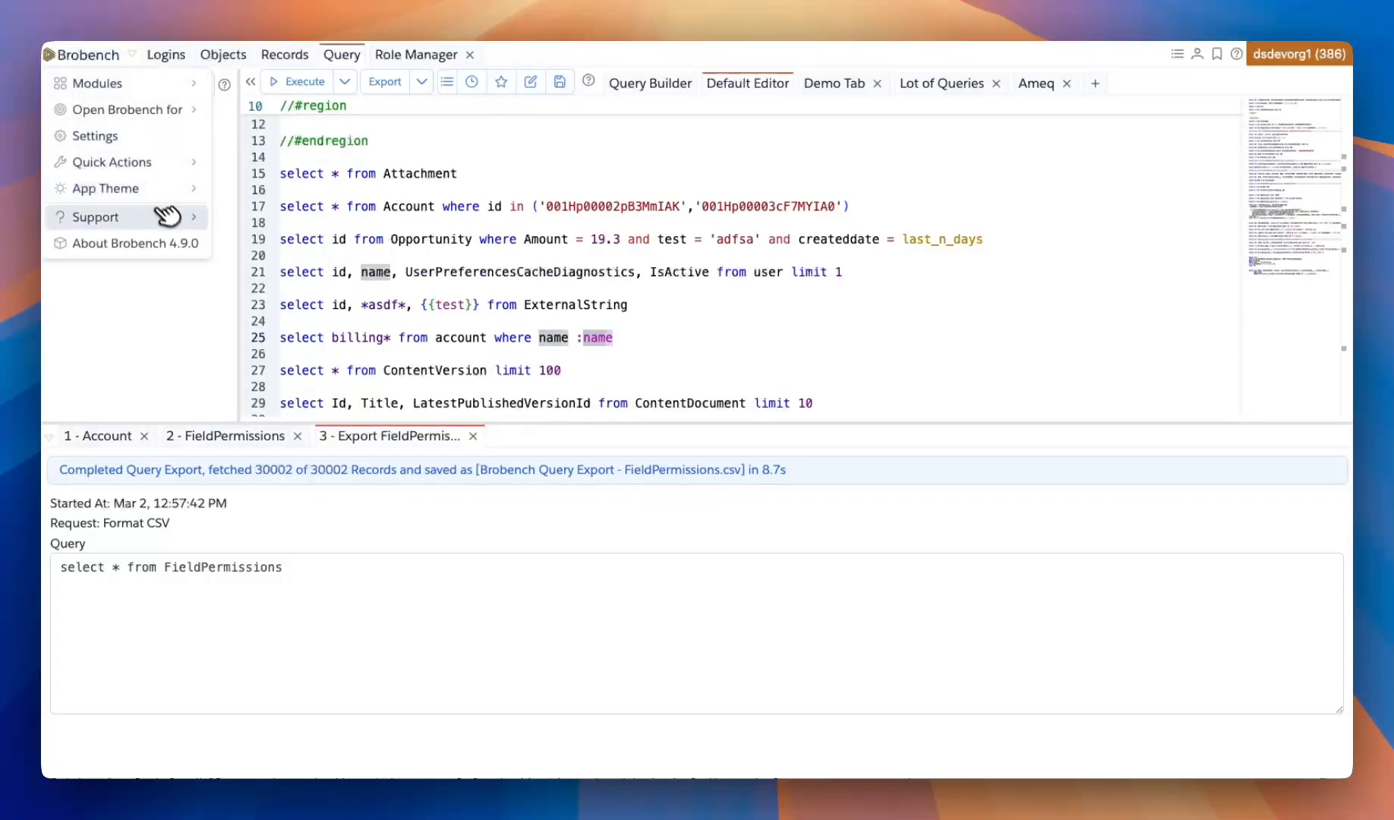
mouse_move(170, 189)
left_click(248, 243)
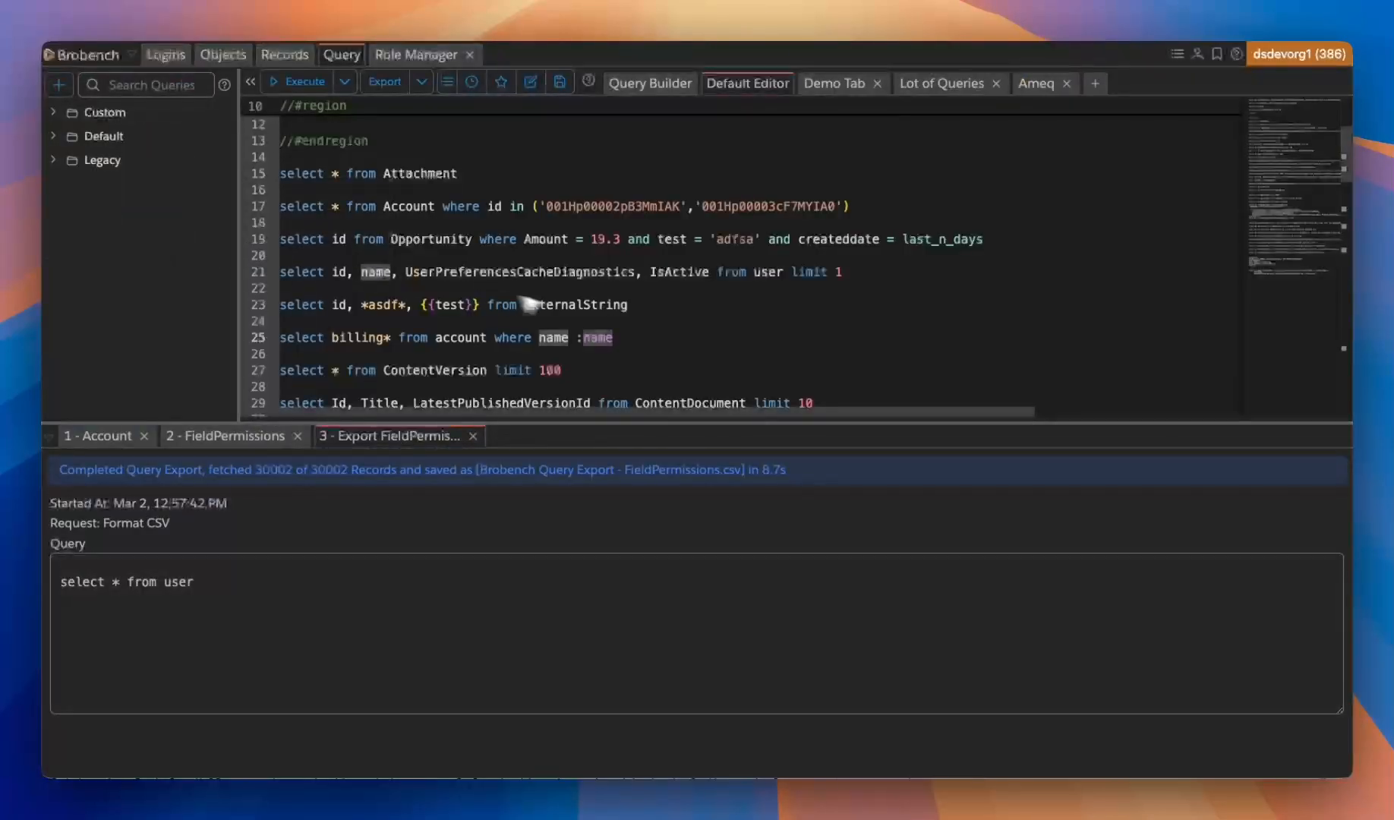
scroll(721, 198, "down", 10)
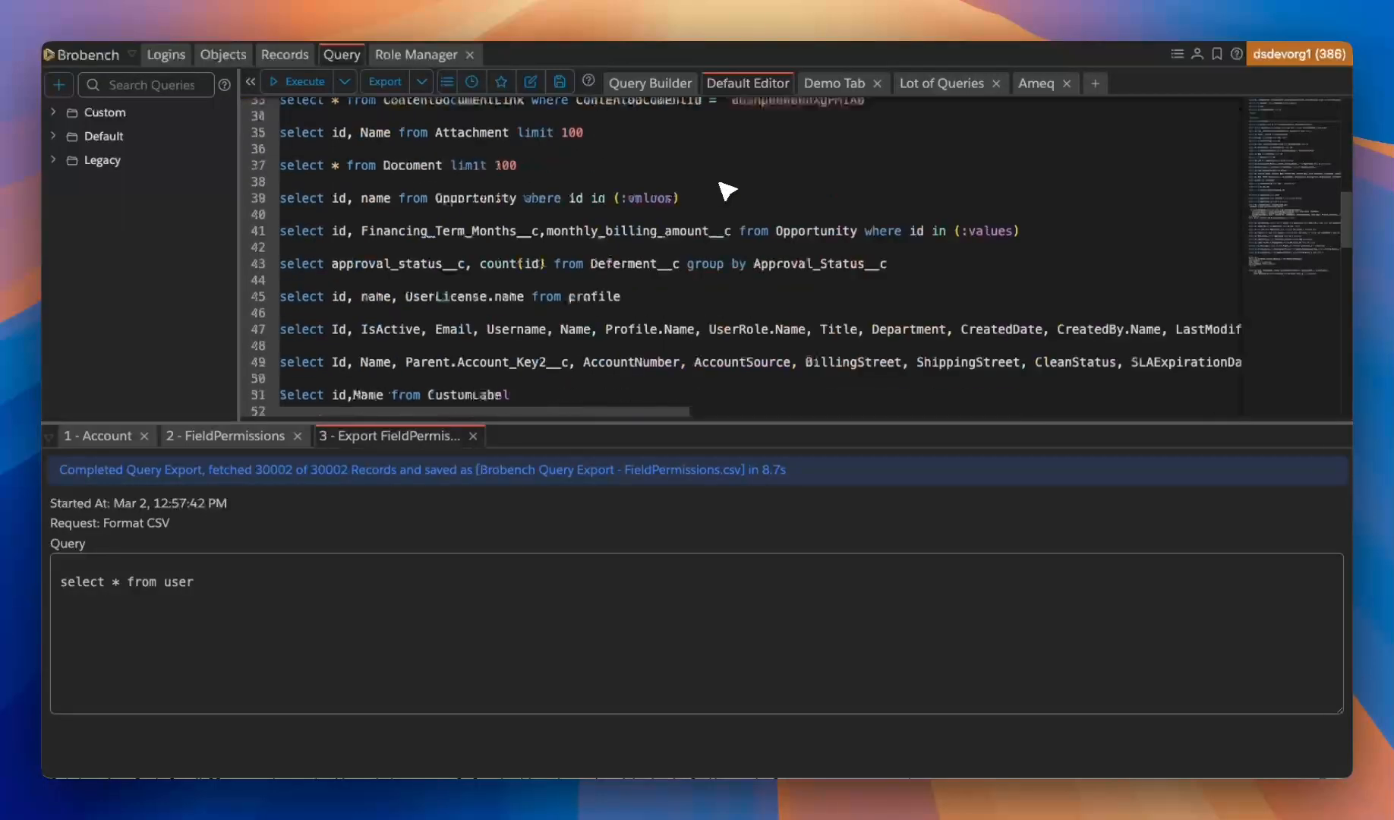
scroll(630, 297, "up", 5)
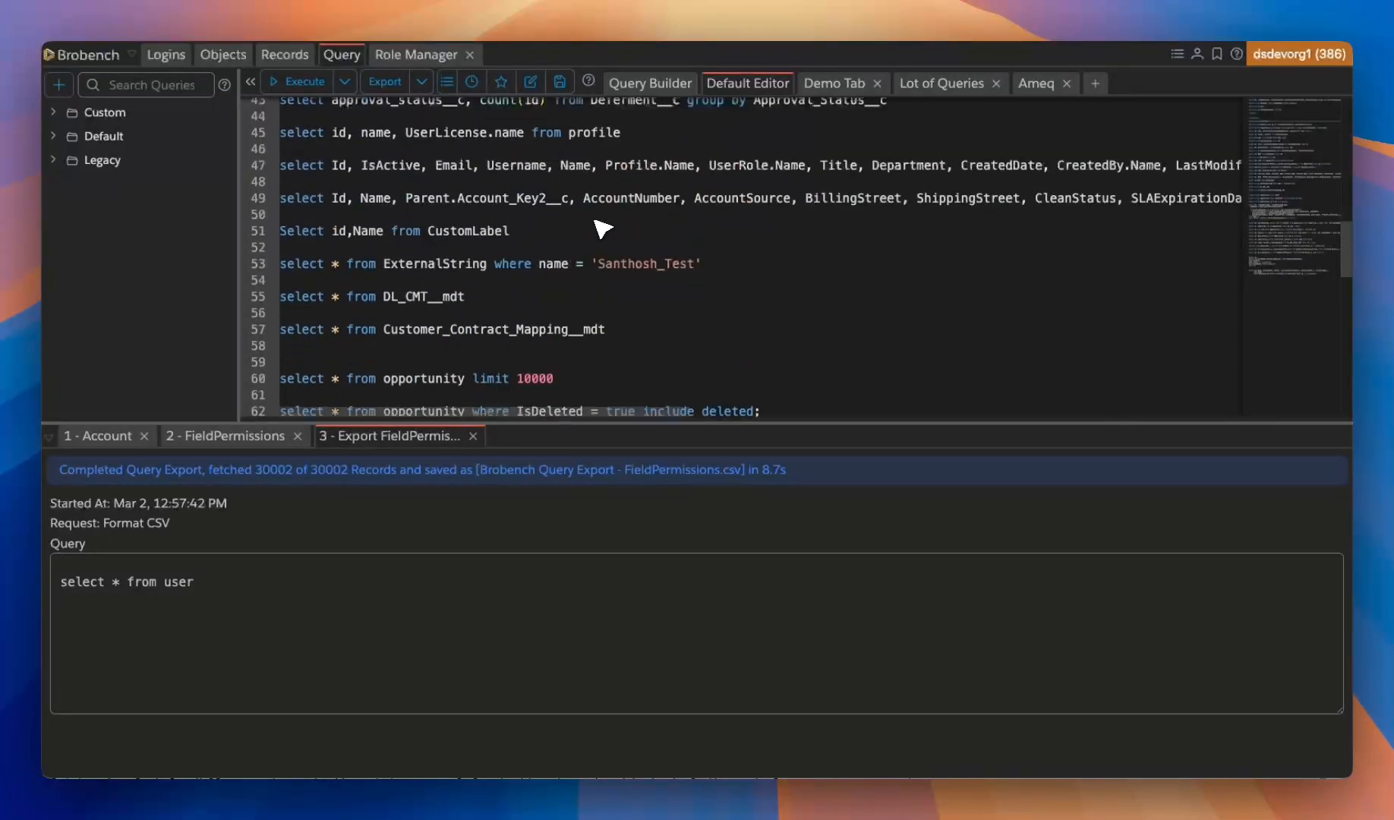
scroll(595, 220, "up", 12)
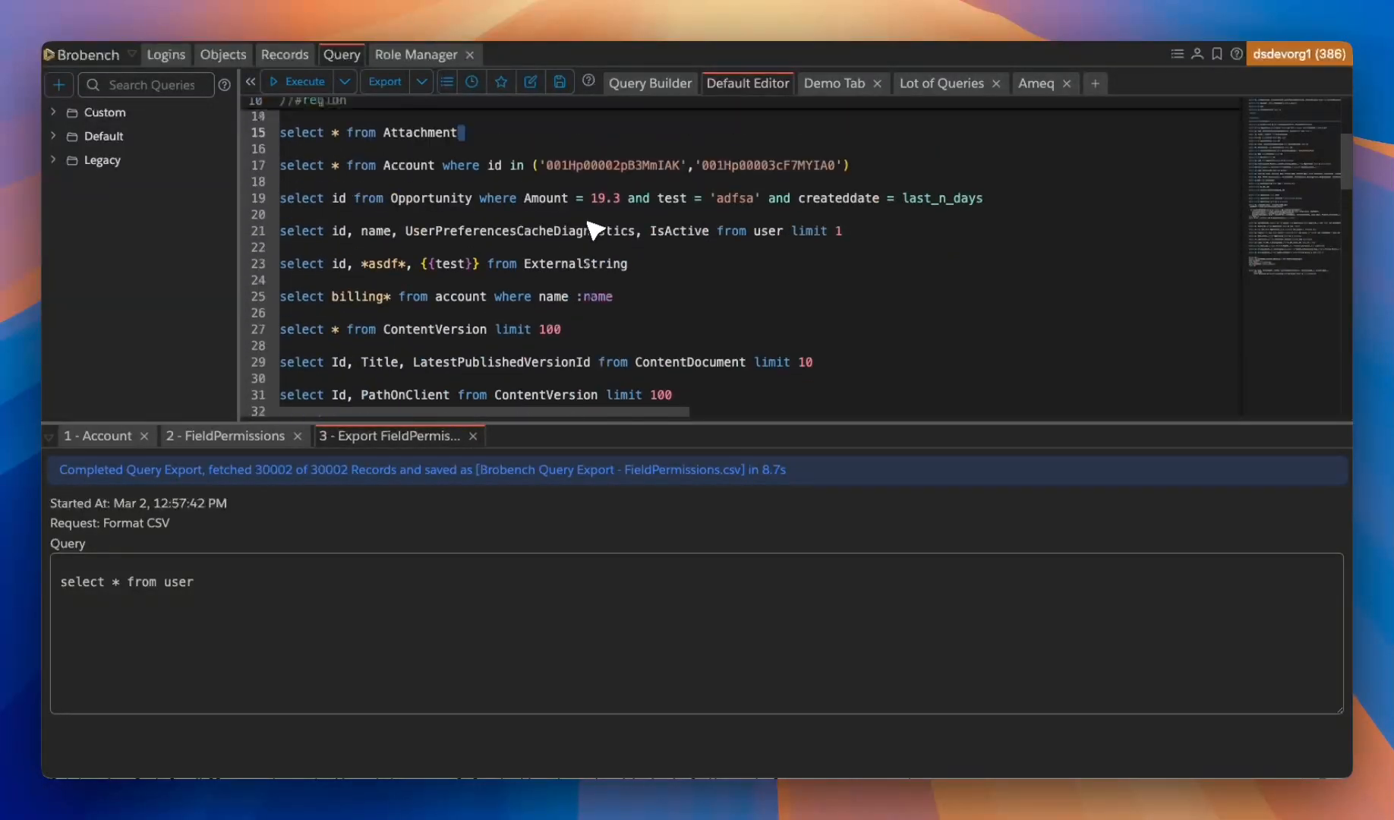